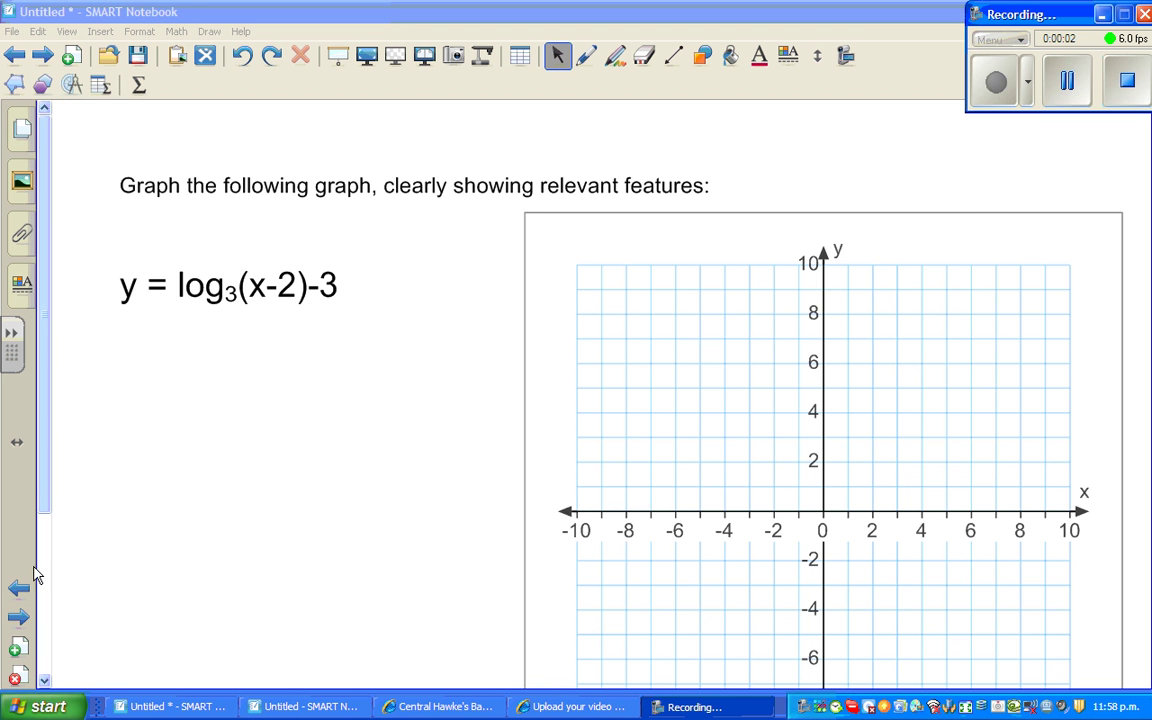
- Go back to the previous page with the worked y = log2(x+3)+4 graph
left_click(20, 591)
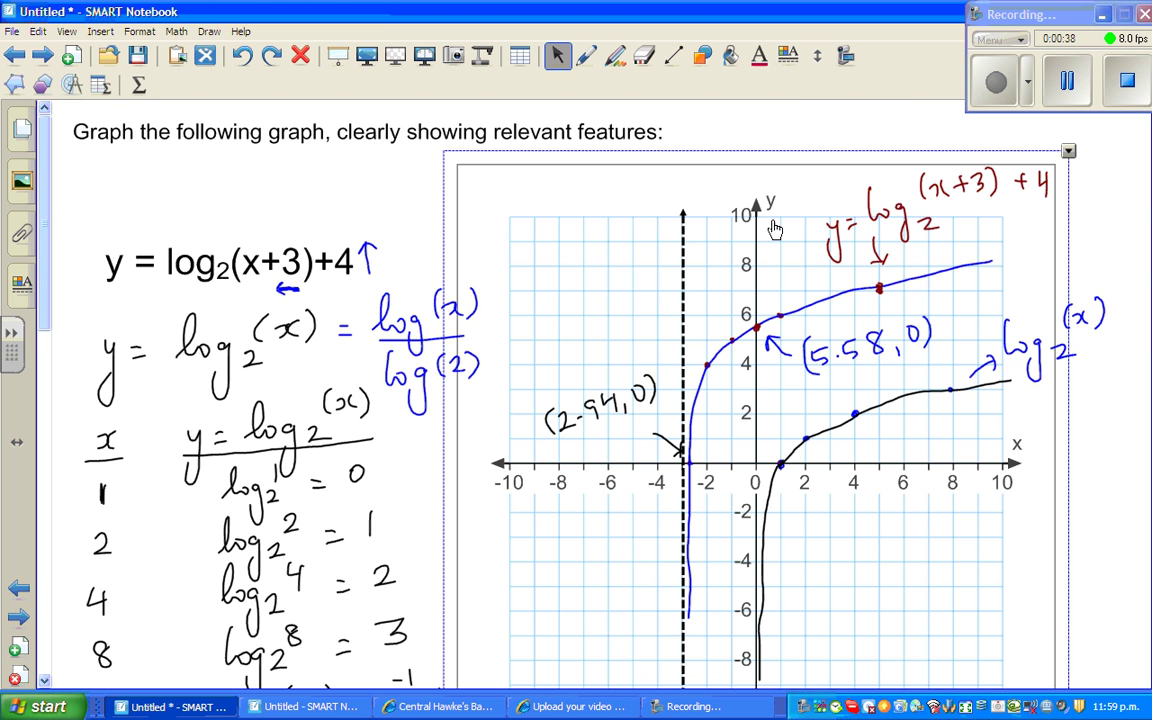
- Handwrite x = -3 and x = 0 above the log2 graph, then return to the log3(x-2)-3 page
left_click(586, 56)
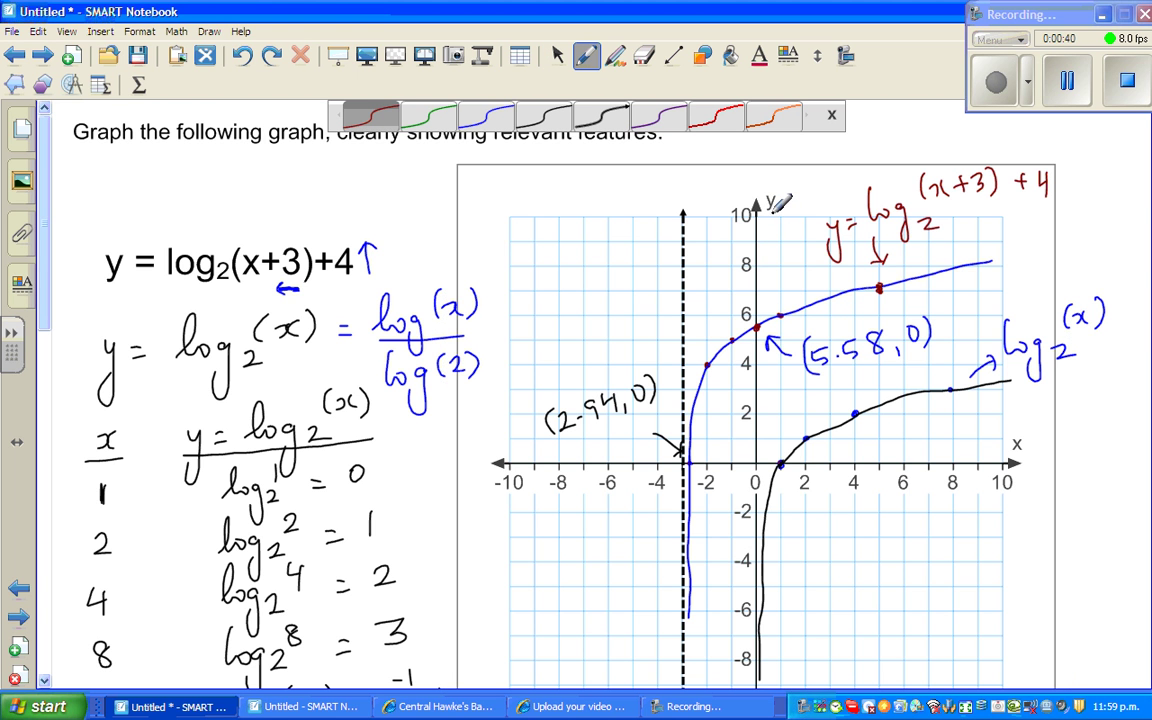
left_click_drag(762, 179, 812, 179)
mouse_move(658, 184)
left_mouse_down()
mouse_move(666, 195)
mouse_move(701, 184)
mouse_move(712, 193)
left_mouse_up()
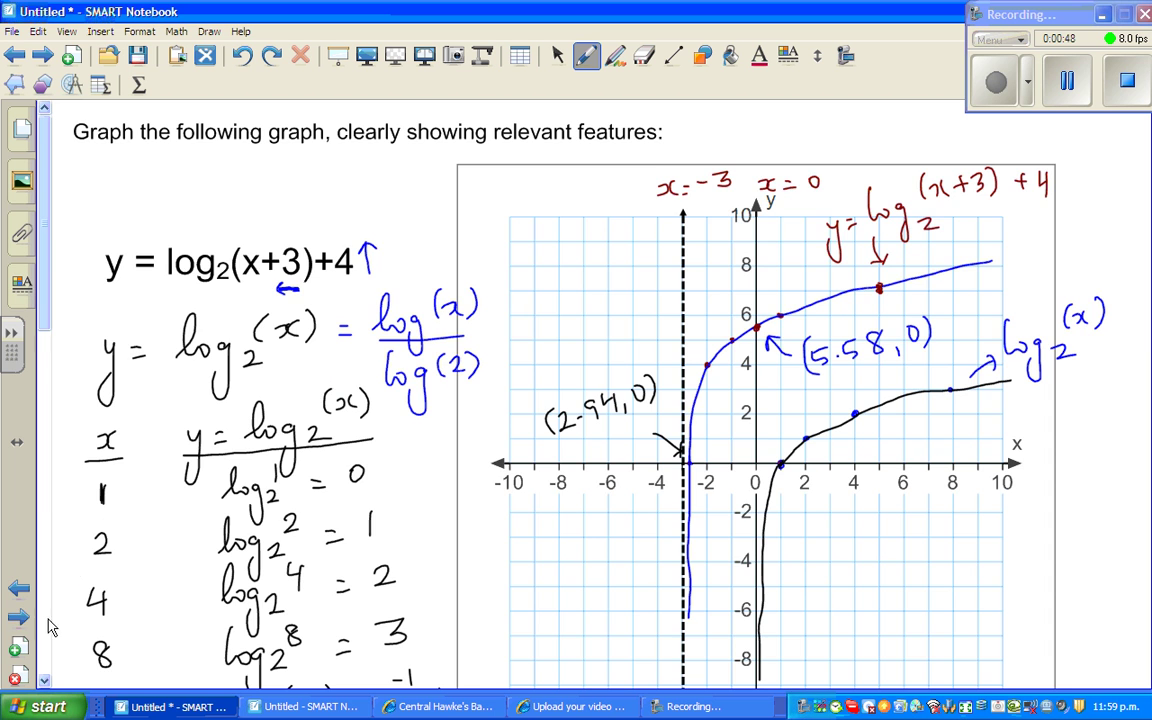
left_click(18, 617)
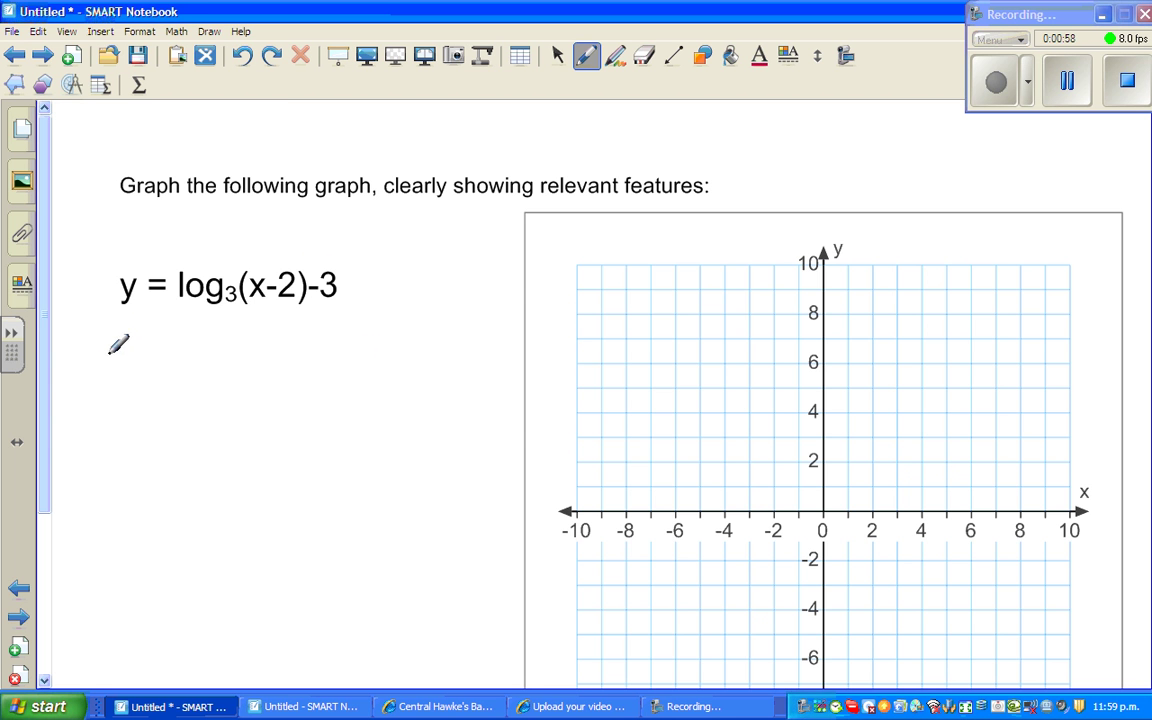
- Handwrite 'Trans. of y = log3(x)' in red ink below the equation
mouse_move(93, 336)
left_mouse_down()
mouse_move(134, 356)
mouse_move(240, 341)
left_mouse_up()
left_click(203, 352)
left_click_drag(263, 331, 254, 368)
mouse_move(245, 346)
left_mouse_down()
mouse_move(324, 334)
mouse_move(311, 378)
mouse_move(346, 345)
left_mouse_up()
left_click_drag(334, 356, 347, 355)
mouse_move(373, 312)
left_mouse_down()
mouse_move(369, 362)
mouse_move(386, 347)
mouse_move(398, 383)
left_mouse_up()
mouse_move(446, 312)
left_mouse_down()
mouse_move(440, 340)
mouse_move(471, 340)
mouse_move(457, 341)
left_mouse_up()
mouse_move(484, 309)
left_mouse_down()
mouse_move(487, 336)
mouse_move(449, 348)
mouse_move(437, 369)
left_mouse_up()
left_click(203, 350)
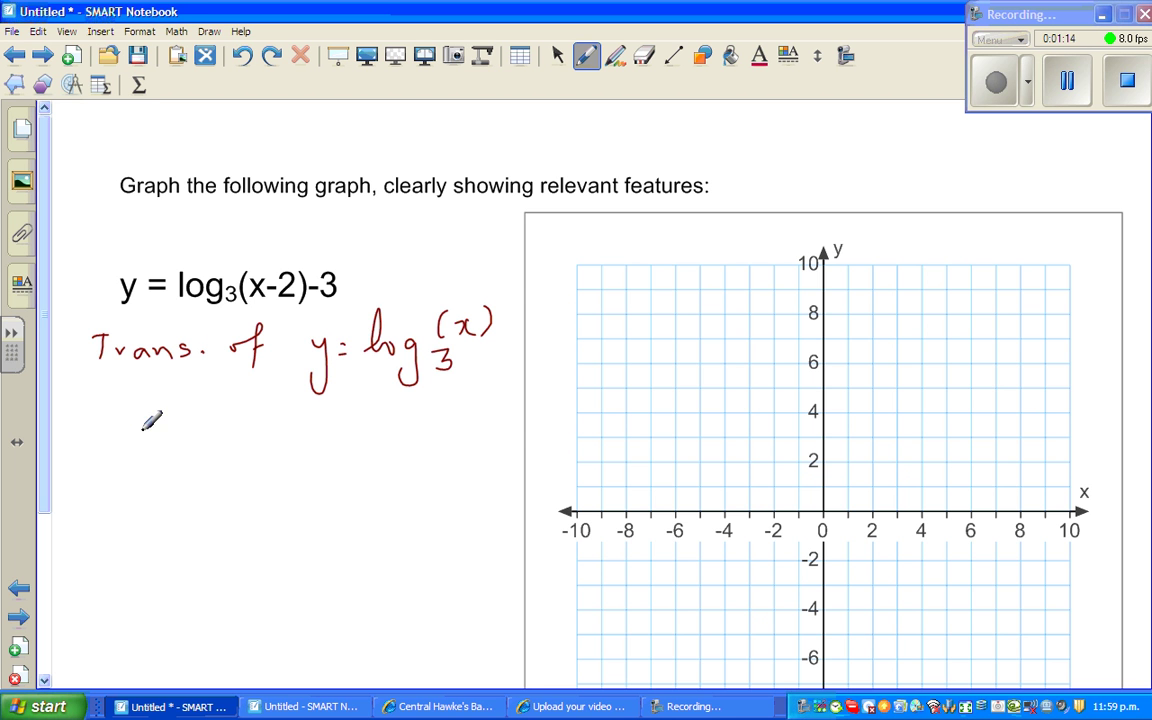
- Write 'log' on the next line, erasing and rewriting the messy attempt
mouse_move(92, 448)
left_mouse_down()
mouse_move(105, 405)
mouse_move(116, 430)
mouse_move(134, 434)
mouse_move(124, 485)
left_mouse_up()
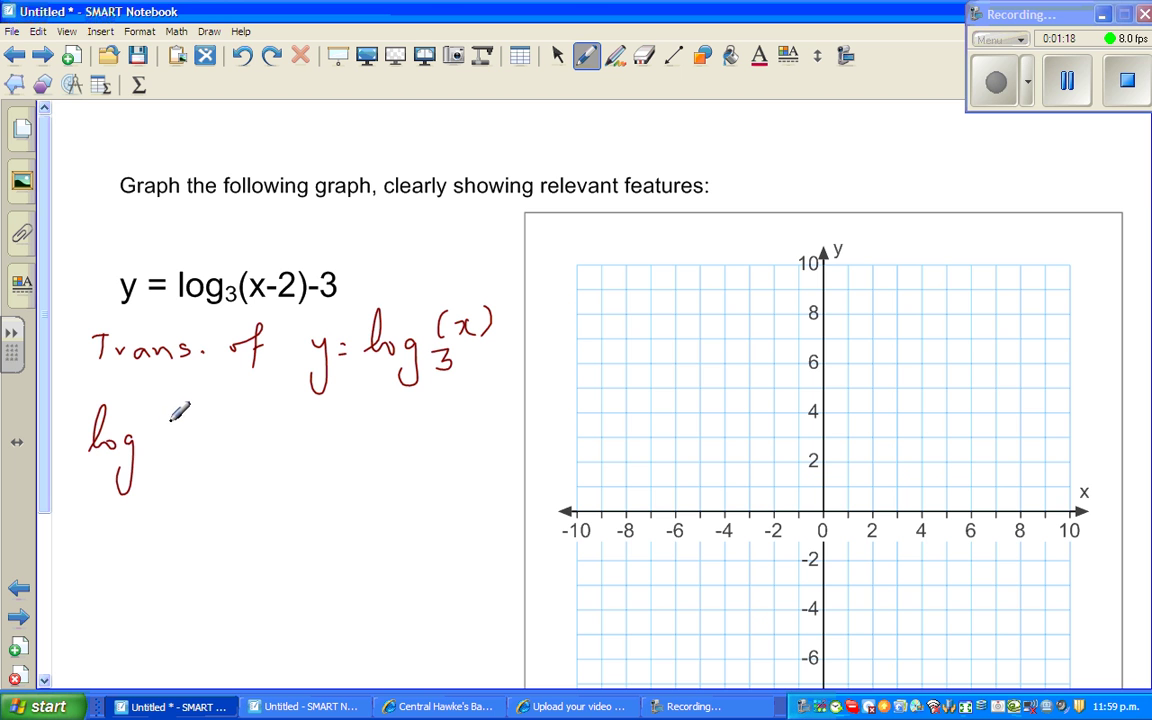
mouse_move(167, 414)
left_mouse_down()
mouse_move(179, 430)
mouse_move(159, 465)
mouse_move(145, 460)
left_mouse_up()
left_click(643, 55)
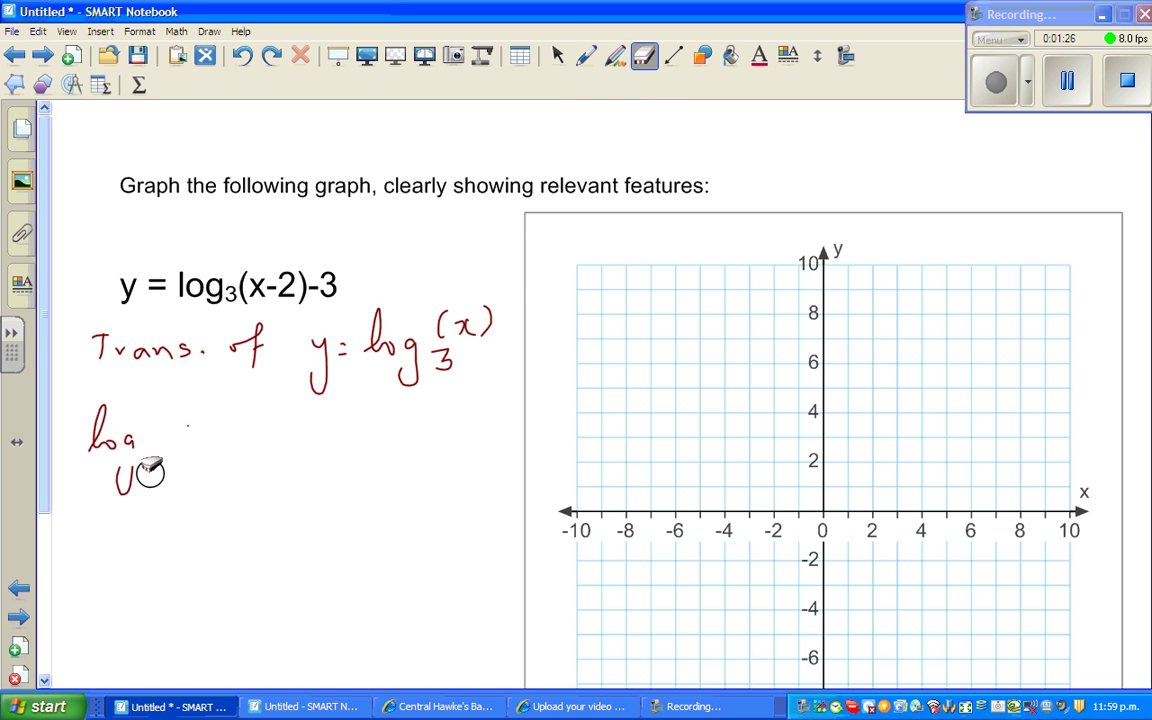
left_click(586, 55)
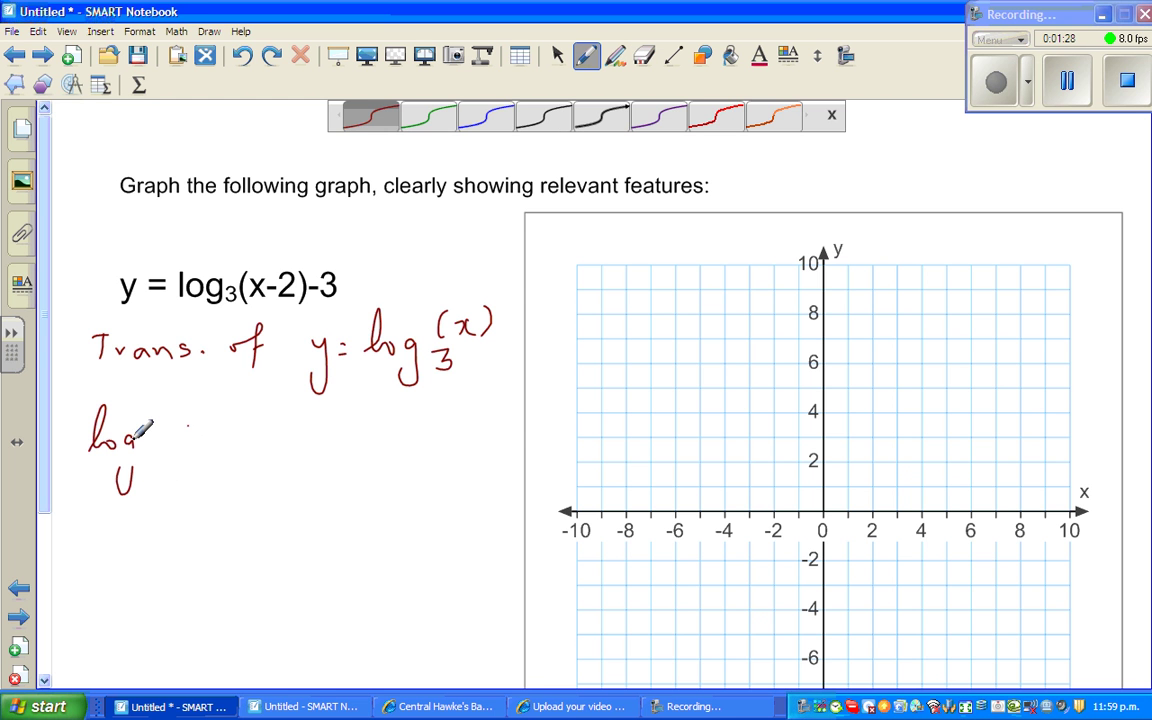
left_click_drag(140, 438, 138, 492)
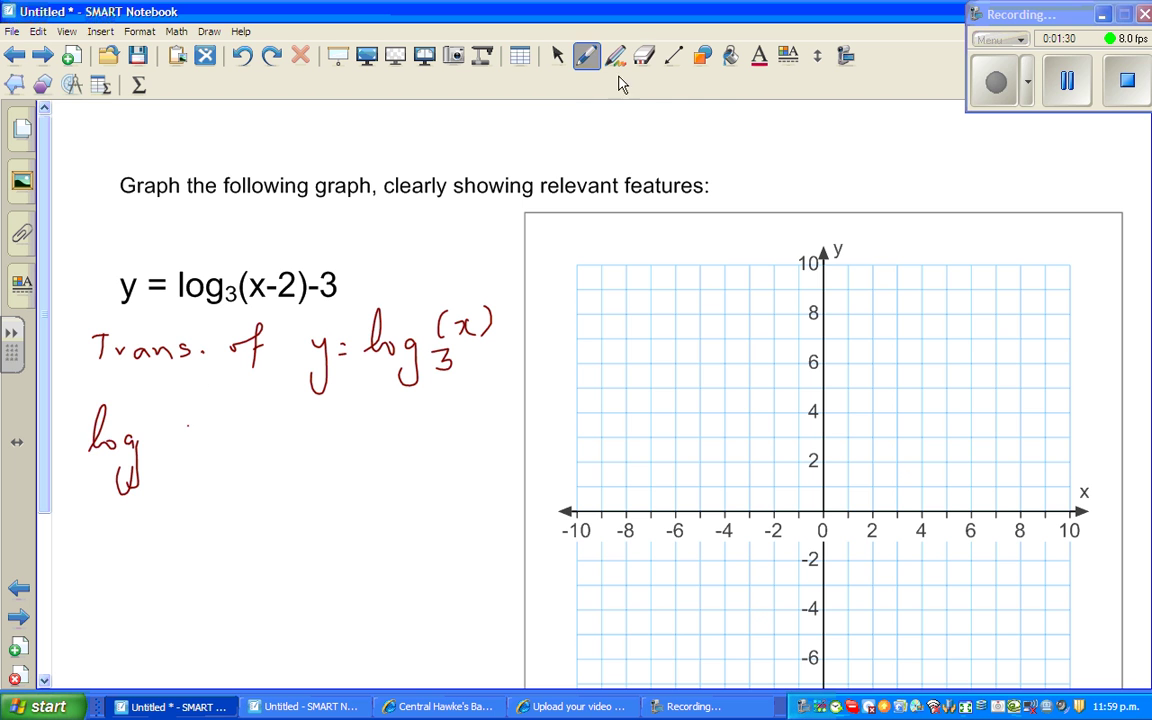
left_click(643, 55)
mouse_move(100, 405)
left_mouse_down()
mouse_move(122, 448)
mouse_move(118, 488)
left_mouse_up()
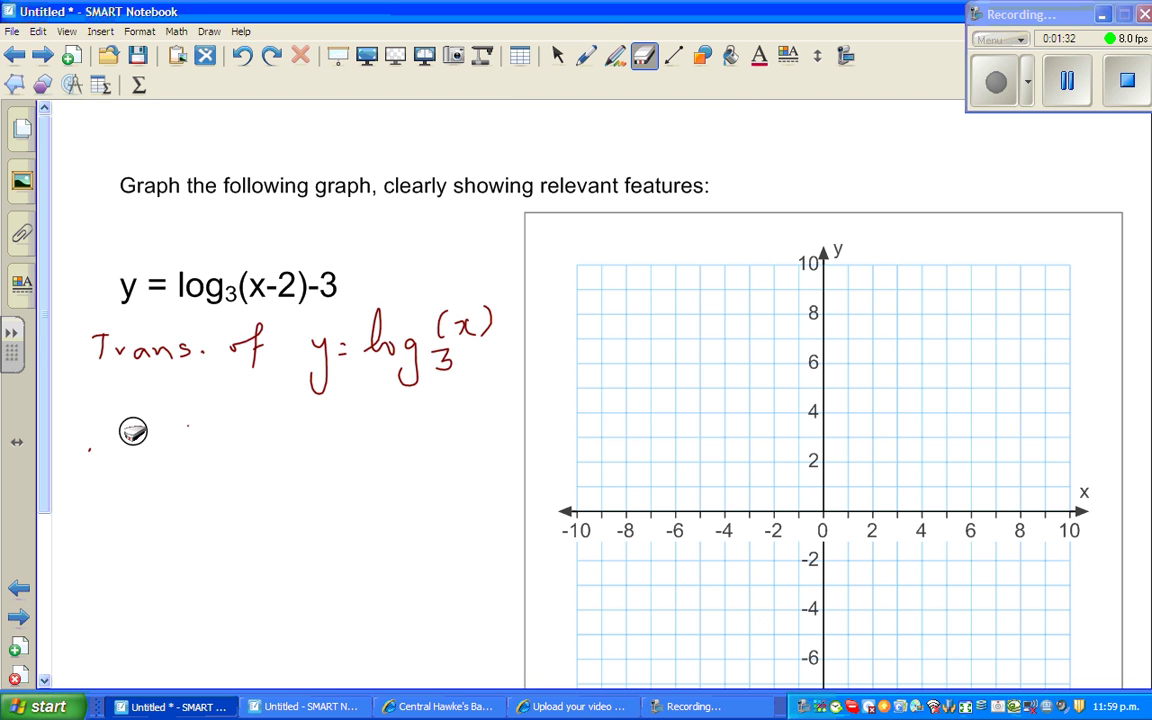
left_click(586, 55)
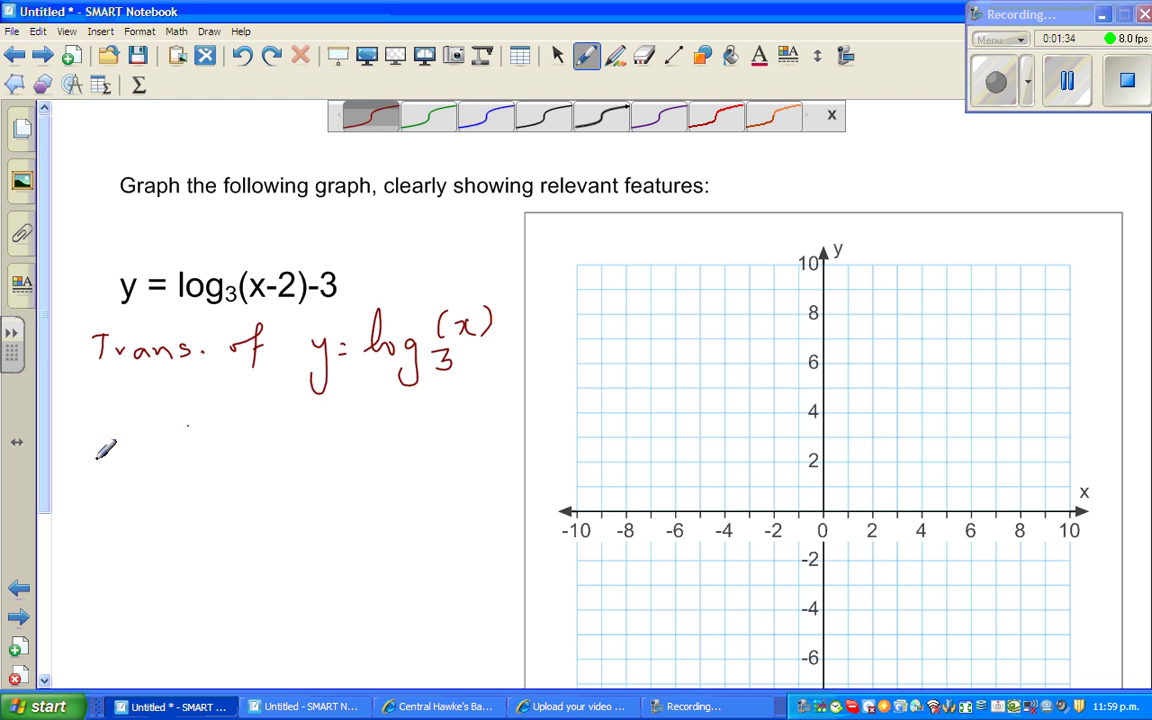
mouse_move(103, 425)
left_mouse_down()
mouse_move(90, 462)
mouse_move(122, 446)
mouse_move(128, 496)
left_mouse_up()
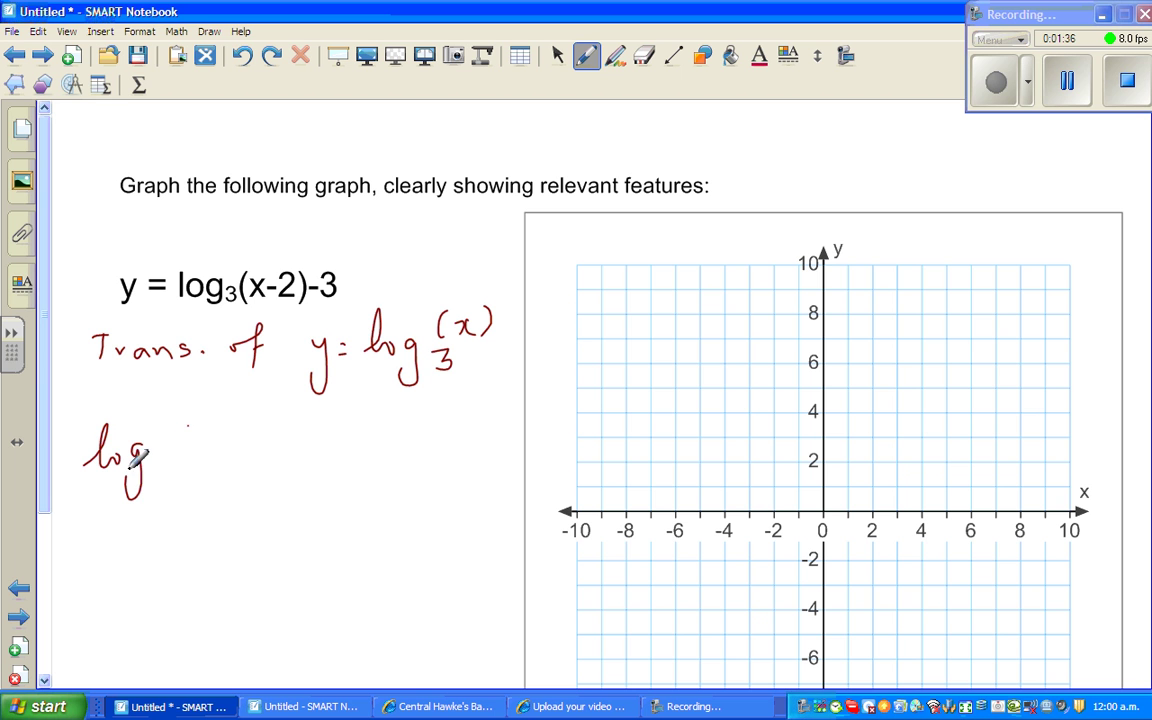
- Complete the change-of-base rule log_b(a) = log10(a)/log10(b)
mouse_move(176, 421)
left_mouse_down()
mouse_move(173, 441)
mouse_move(213, 438)
mouse_move(172, 462)
mouse_move(257, 452)
mouse_move(256, 463)
left_mouse_up()
mouse_move(299, 410)
left_mouse_down()
mouse_move(303, 455)
mouse_move(318, 440)
mouse_move(322, 492)
left_mouse_up()
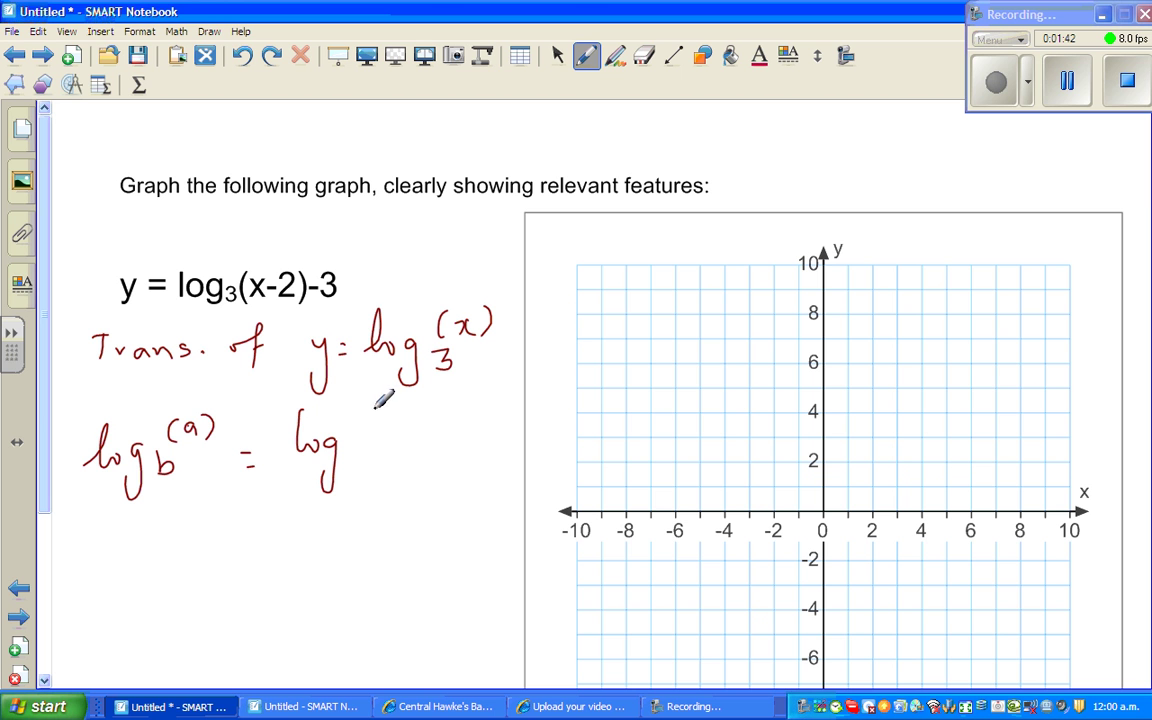
mouse_move(370, 406)
left_mouse_down()
mouse_move(367, 428)
mouse_move(406, 426)
left_mouse_up()
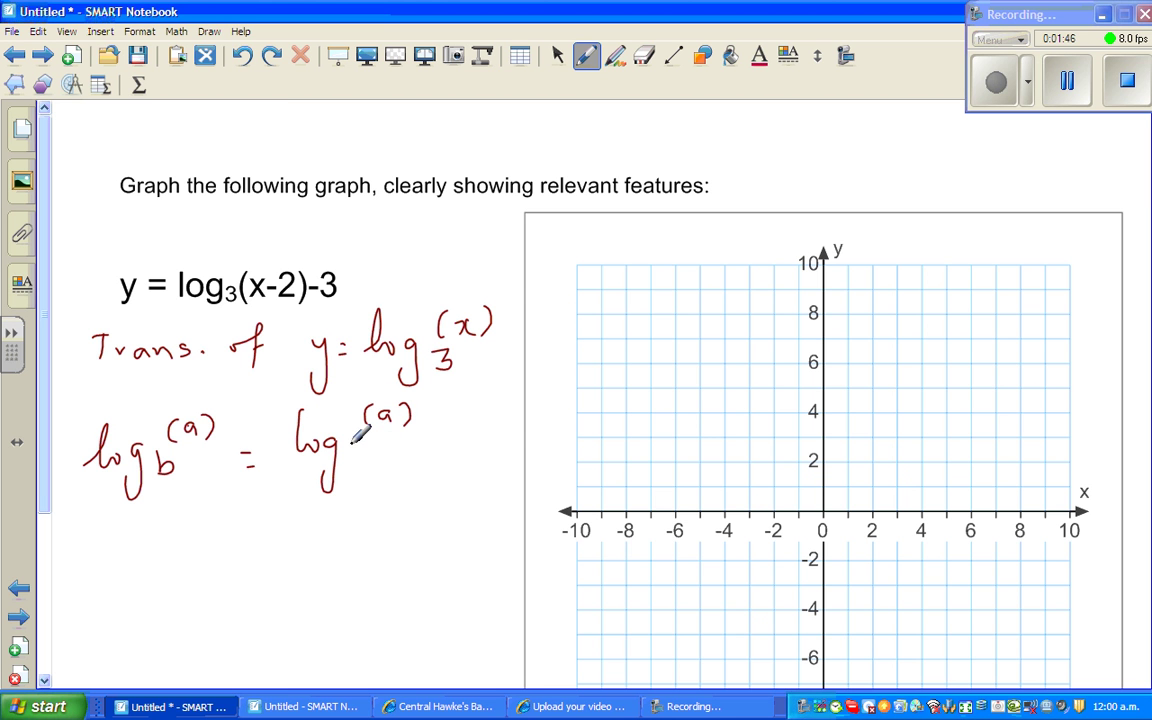
left_click_drag(349, 440, 349, 458)
left_click_drag(364, 445, 362, 446)
left_click_drag(290, 481, 420, 470)
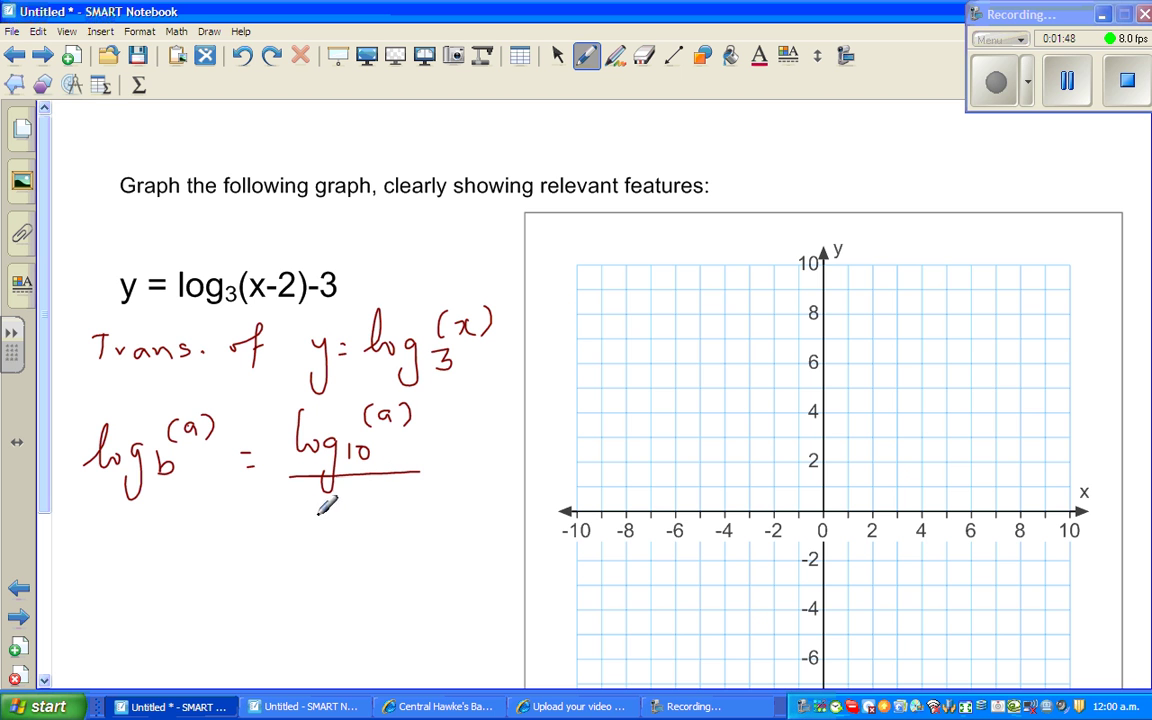
left_click_drag(303, 490, 332, 566)
mouse_move(374, 488)
left_mouse_down()
mouse_move(369, 506)
mouse_move(405, 501)
mouse_move(364, 529)
mouse_move(384, 517)
left_mouse_up()
left_click_drag(45, 463, 44, 495)
- Write the example log3 27 = 3 on a new line below
mouse_move(77, 576)
left_mouse_down()
mouse_move(131, 559)
mouse_move(115, 612)
left_mouse_up()
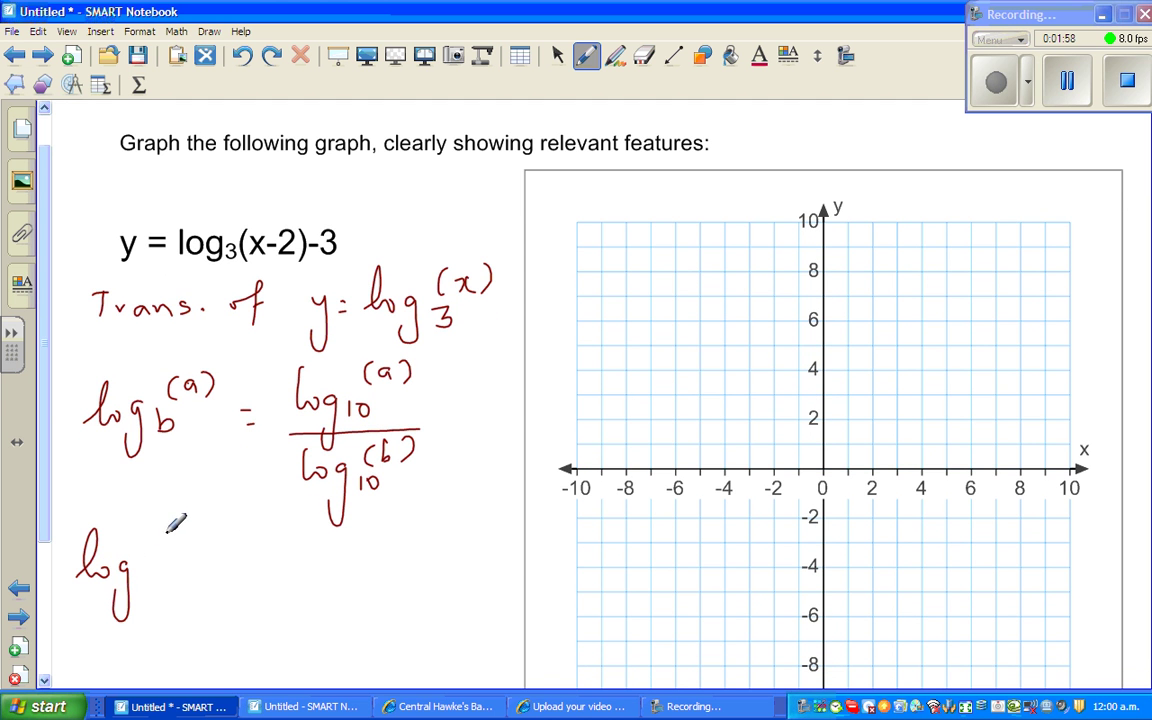
mouse_move(158, 528)
left_mouse_down()
mouse_move(206, 519)
mouse_move(192, 547)
mouse_move(144, 586)
left_mouse_up()
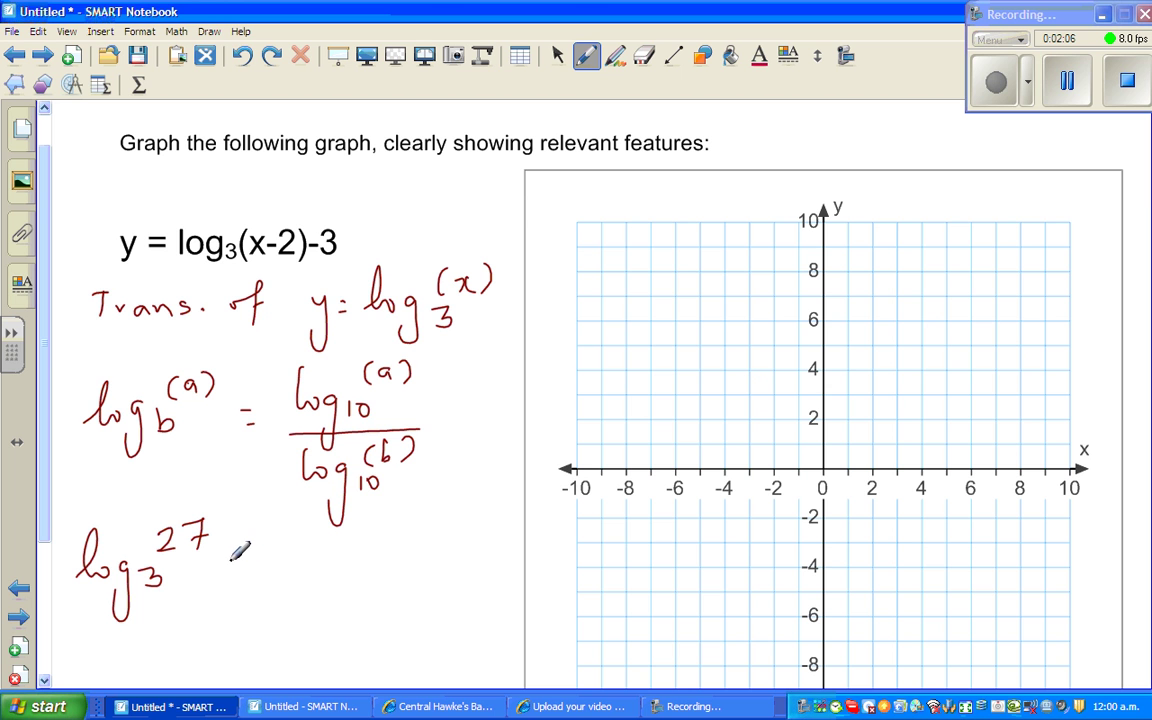
left_click_drag(228, 558, 247, 556)
mouse_move(228, 570)
left_mouse_down()
mouse_move(296, 549)
mouse_move(272, 562)
left_mouse_up()
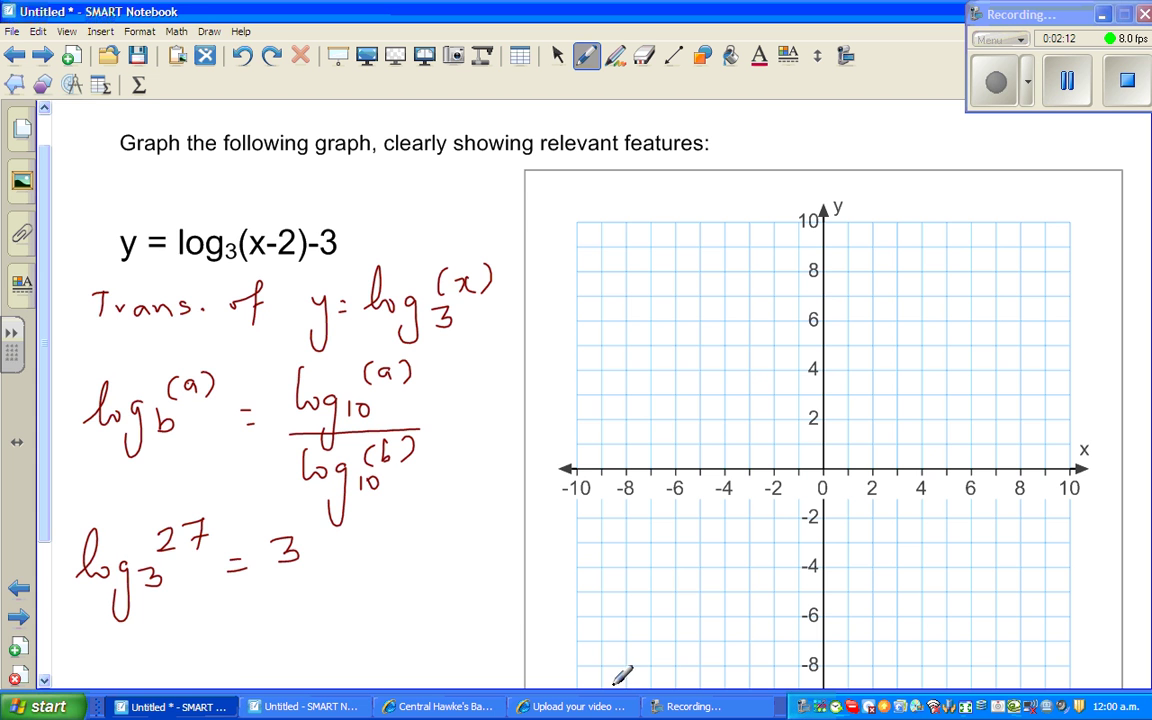
left_click(45, 708)
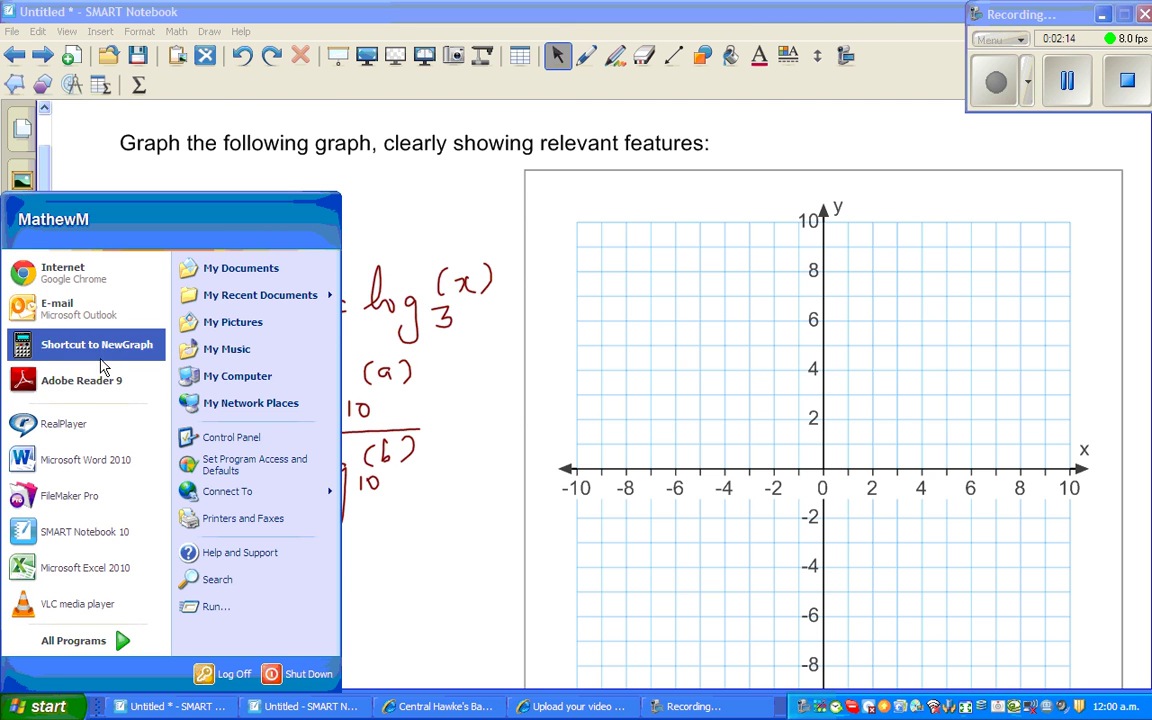
- Launch NewGraph, move it off the notes, and enter RUN-MAT mode
left_click(88, 300)
left_click_drag(388, 58, 628, 46)
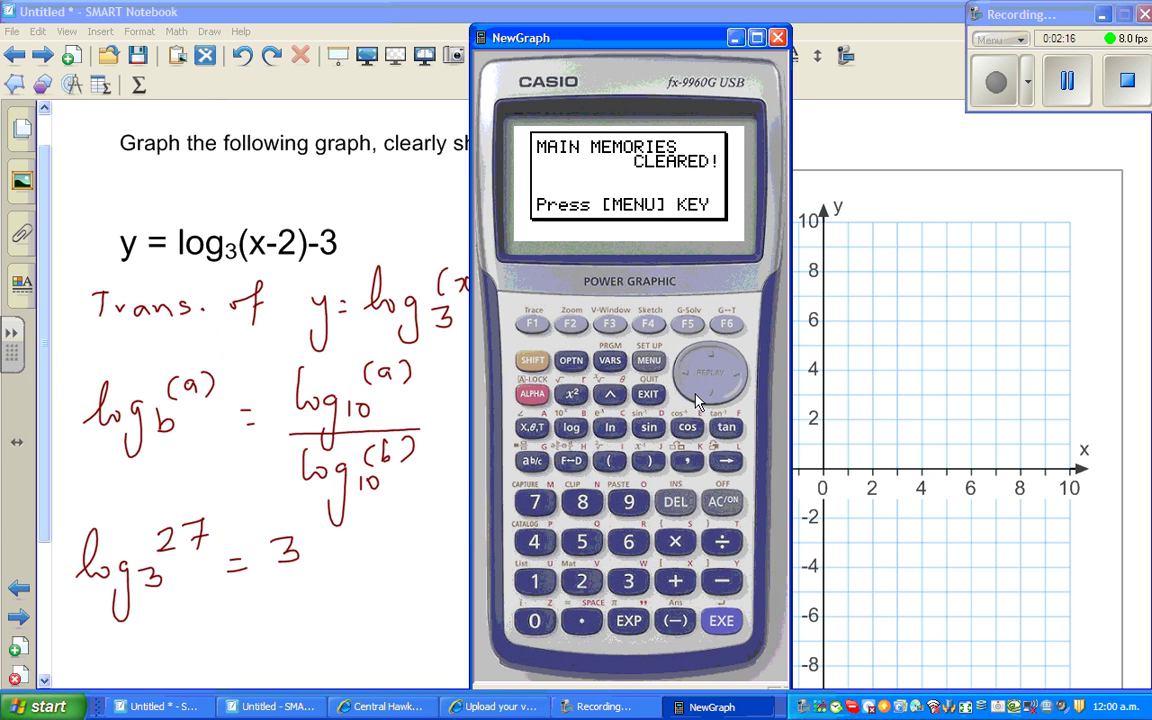
left_click(650, 362)
left_click(536, 584)
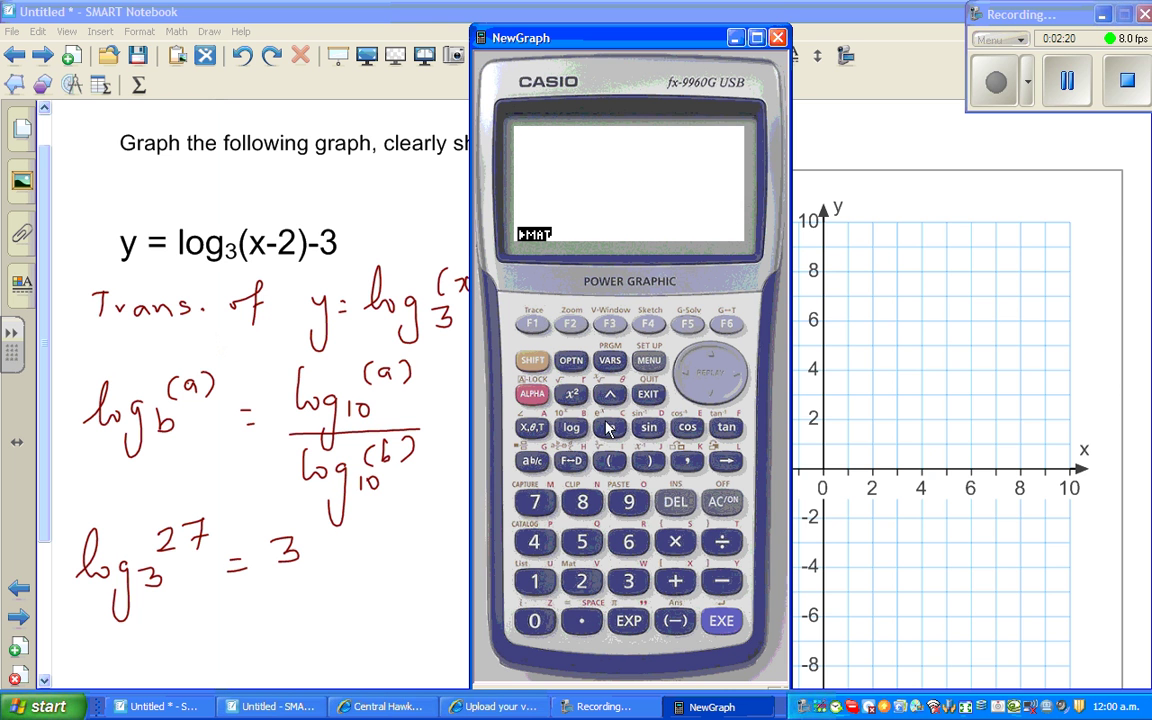
- Calculate log 27 ÷ log 3 to confirm 3, then minimise the calculator
left_click(576, 430)
left_click(535, 502)
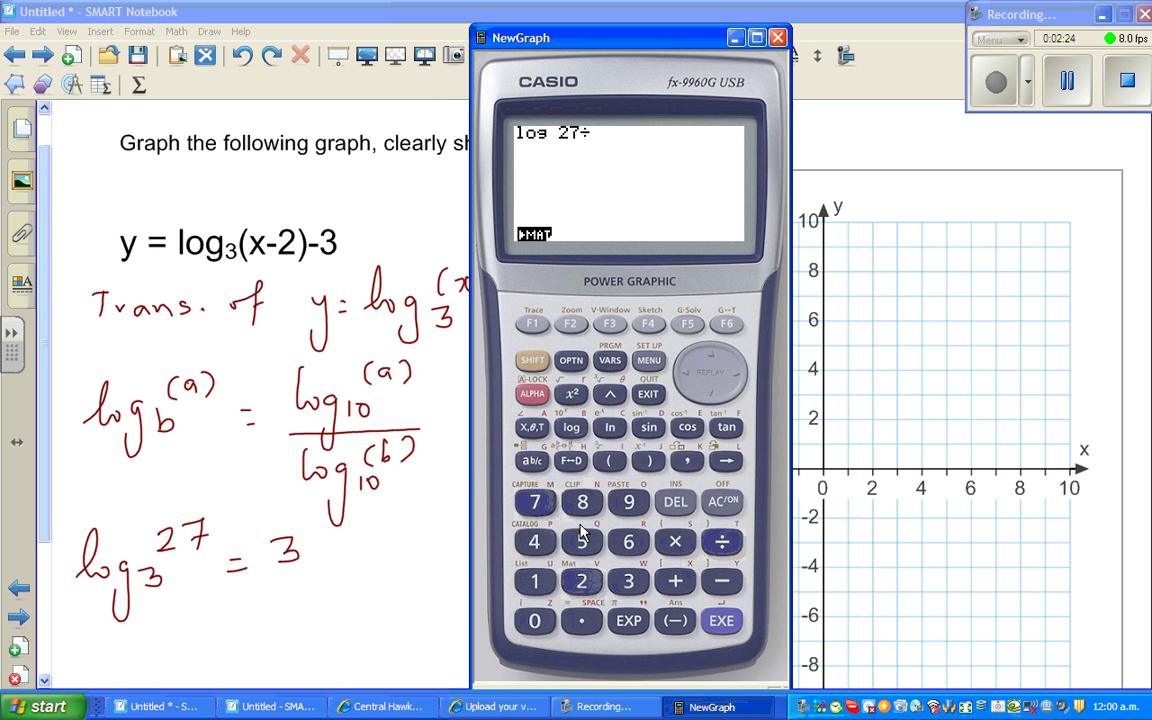
left_click(578, 433)
left_click(628, 582)
left_click(721, 622)
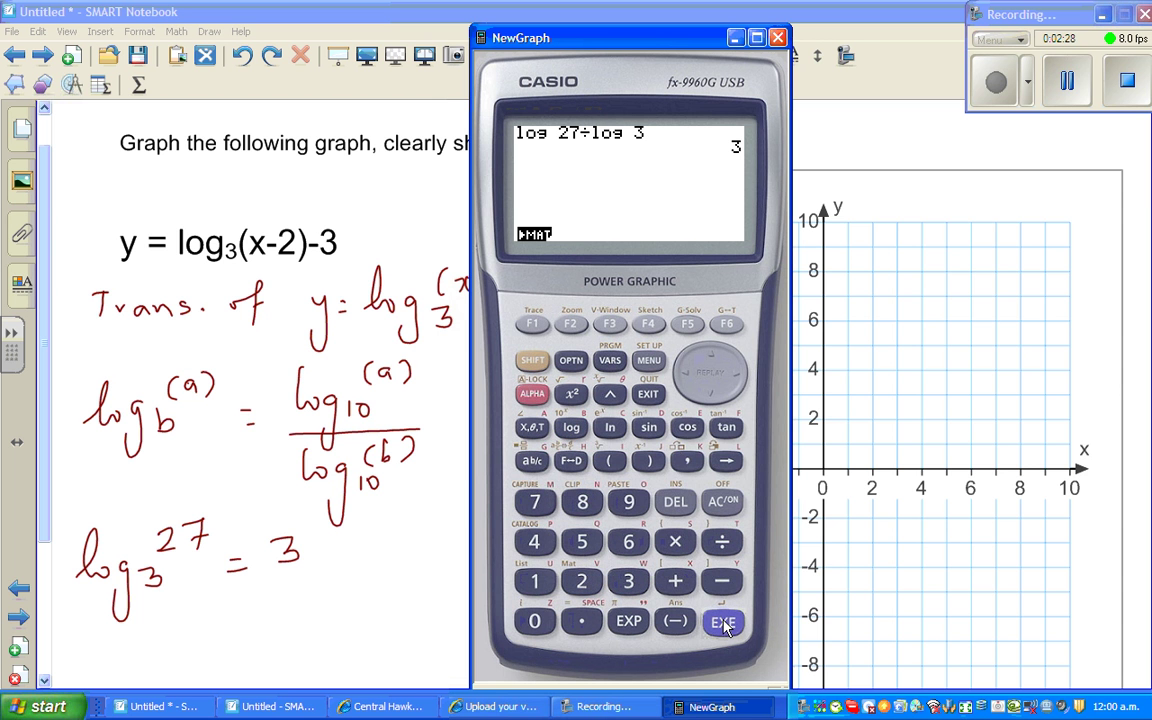
left_click(737, 37)
left_click(586, 56)
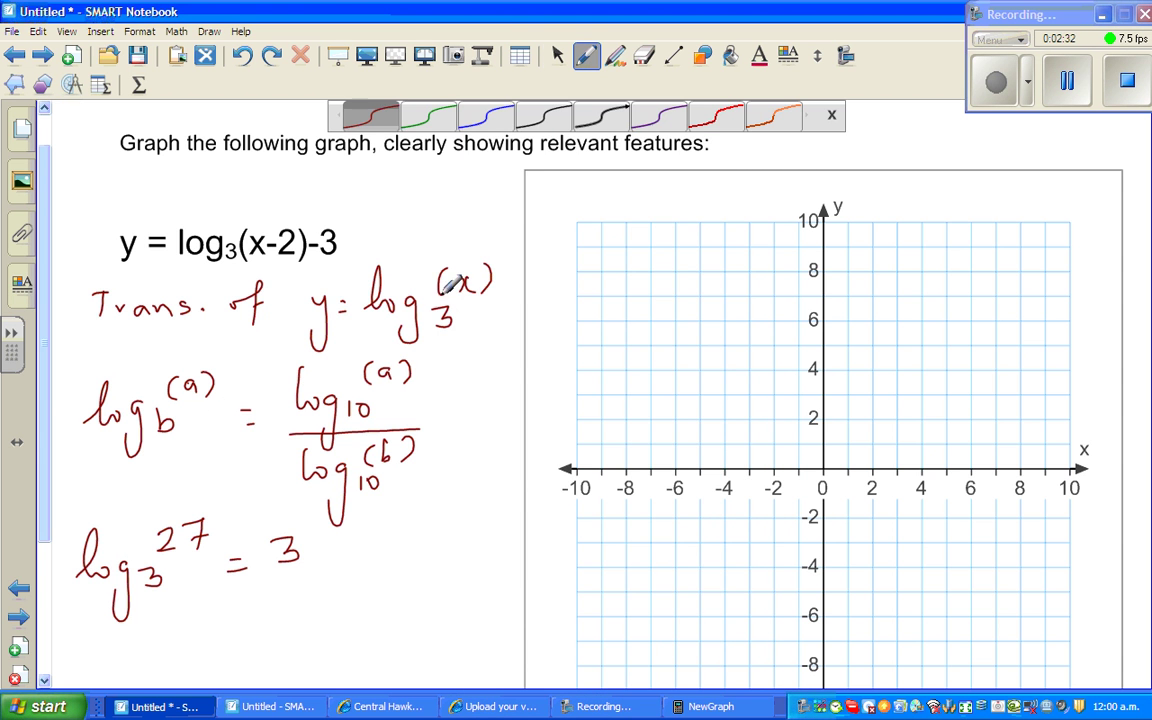
- Handwrite 'log₃5 =' on a new line under log₃27 = 3
scroll(150, 528, "down", 3)
mouse_move(92, 518)
left_mouse_down()
mouse_move(83, 562)
mouse_move(137, 549)
mouse_move(120, 608)
left_mouse_up()
mouse_move(170, 522)
left_mouse_down()
mouse_move(188, 520)
mouse_move(156, 578)
left_mouse_up()
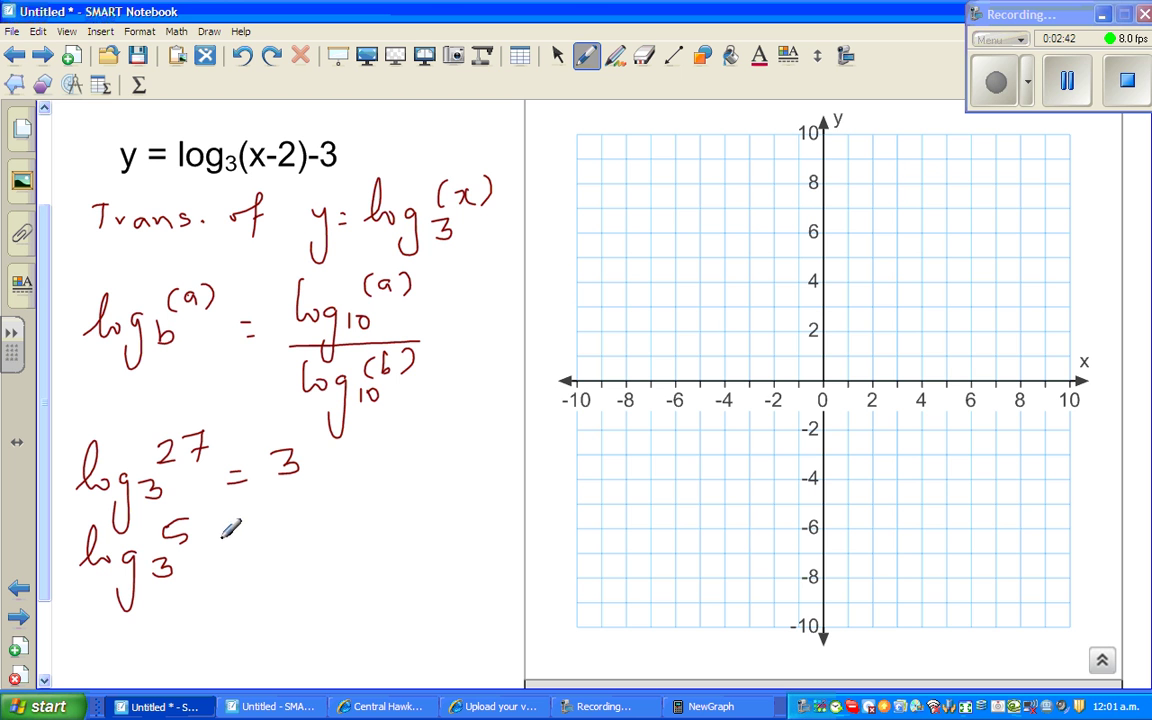
left_click_drag(224, 543, 236, 543)
left_click_drag(224, 549, 236, 549)
- Restore NewGraph and calculate log 5 ÷ log 3 = 1.464973521
left_click(688, 707)
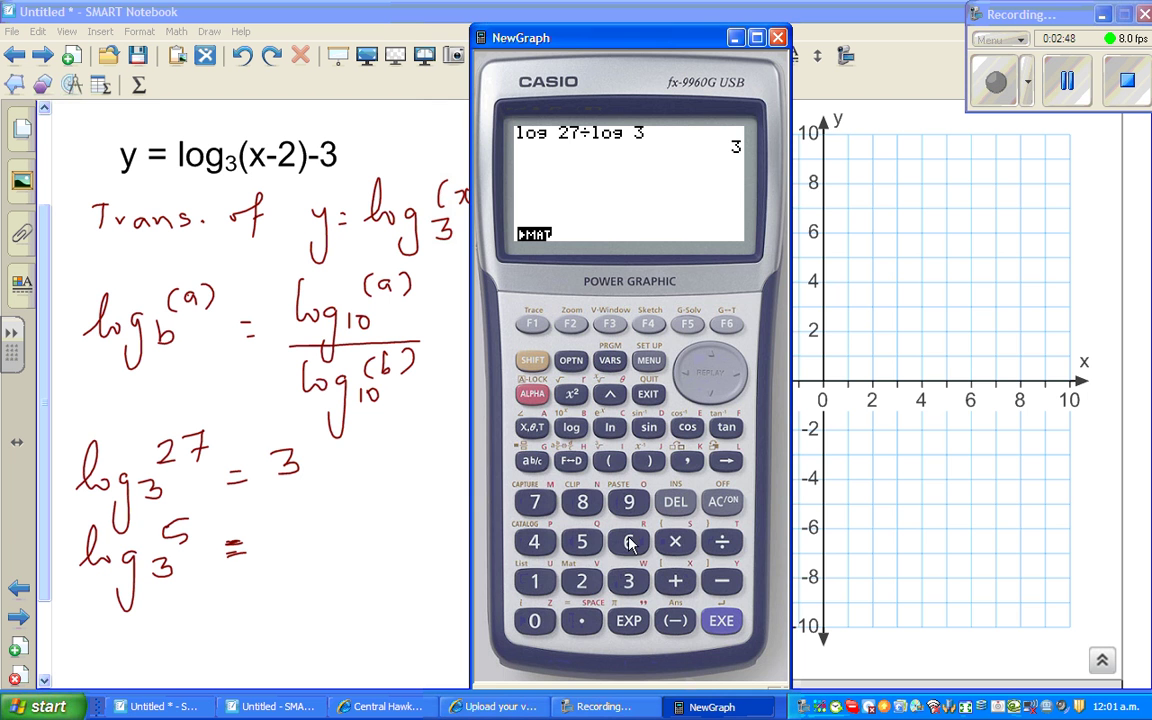
left_click(574, 428)
left_click(586, 543)
key("slash")
left_click(571, 428)
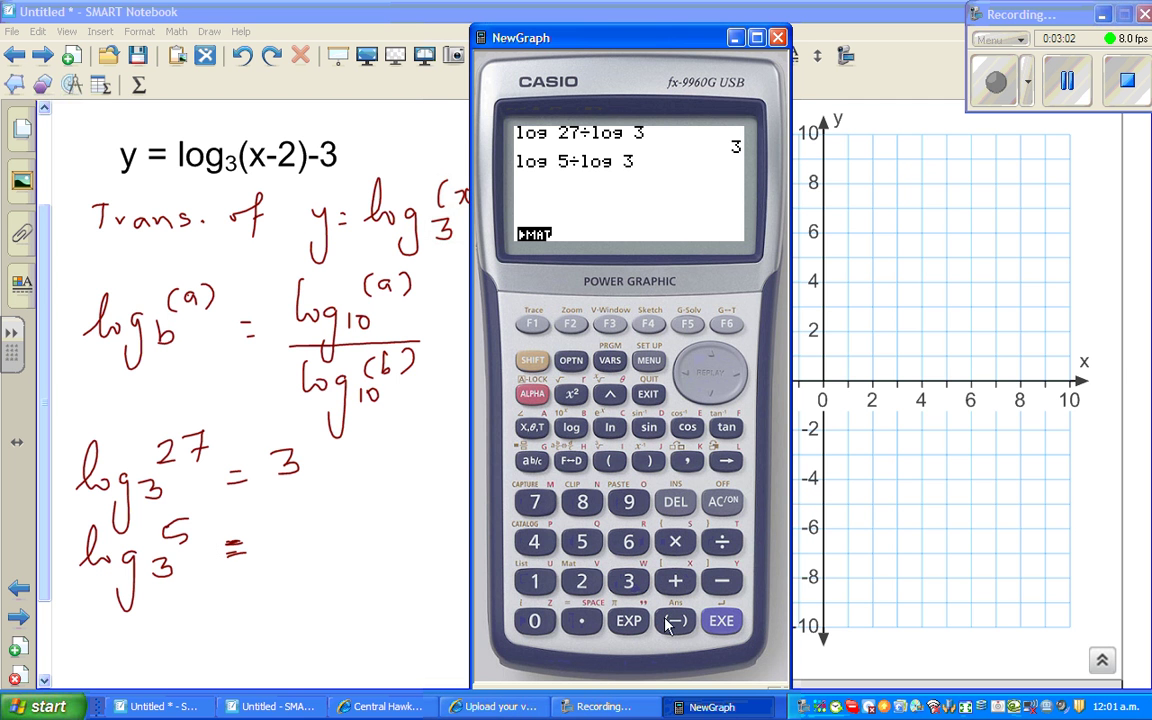
left_click(735, 621)
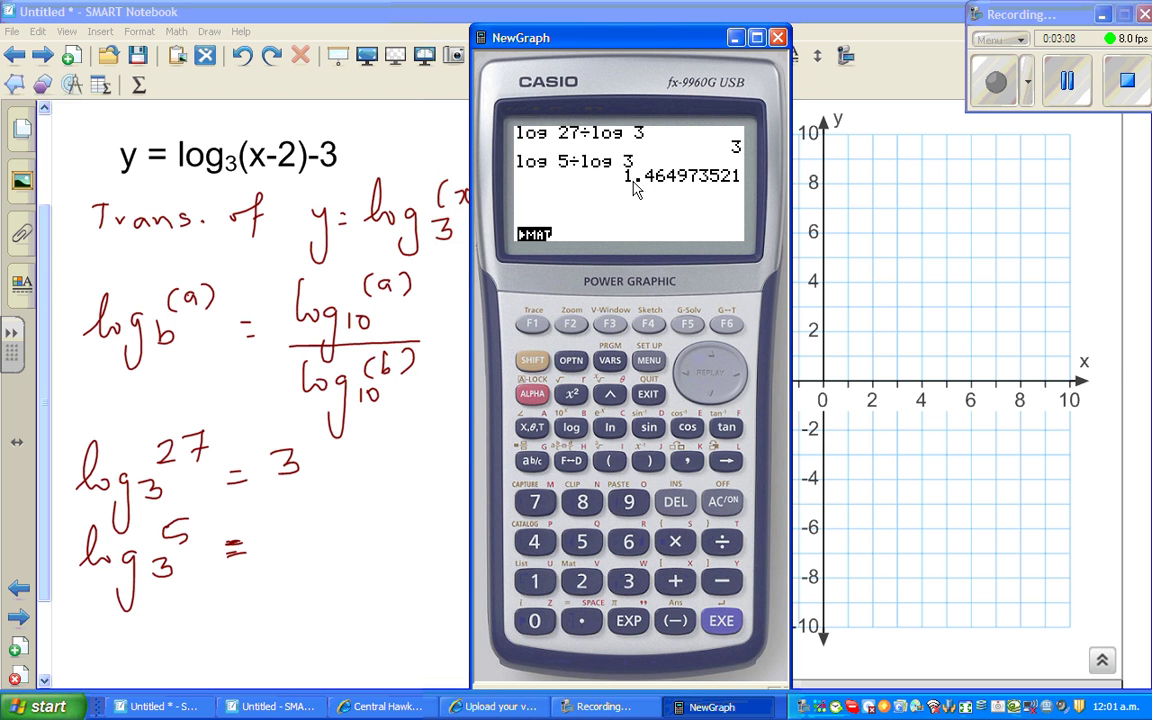
- Check that 3^Ans gives 5, then minimise the calculator
left_click(628, 582)
left_click(533, 361)
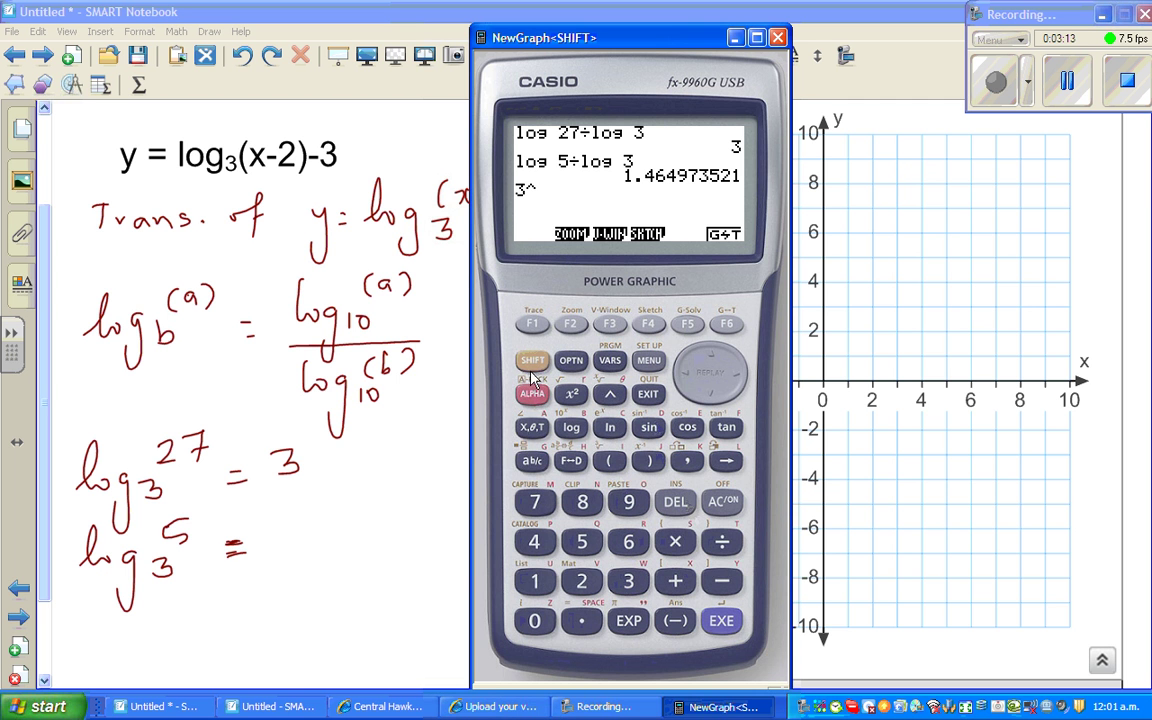
left_click(673, 621)
left_click(729, 625)
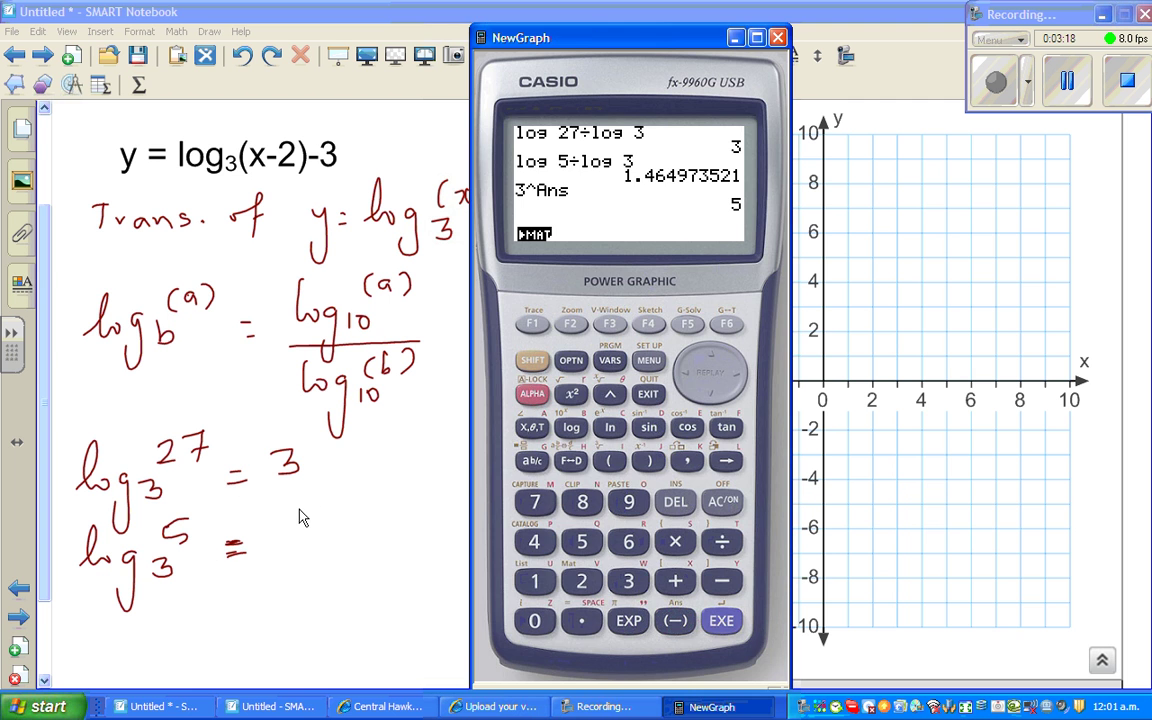
left_click(733, 39)
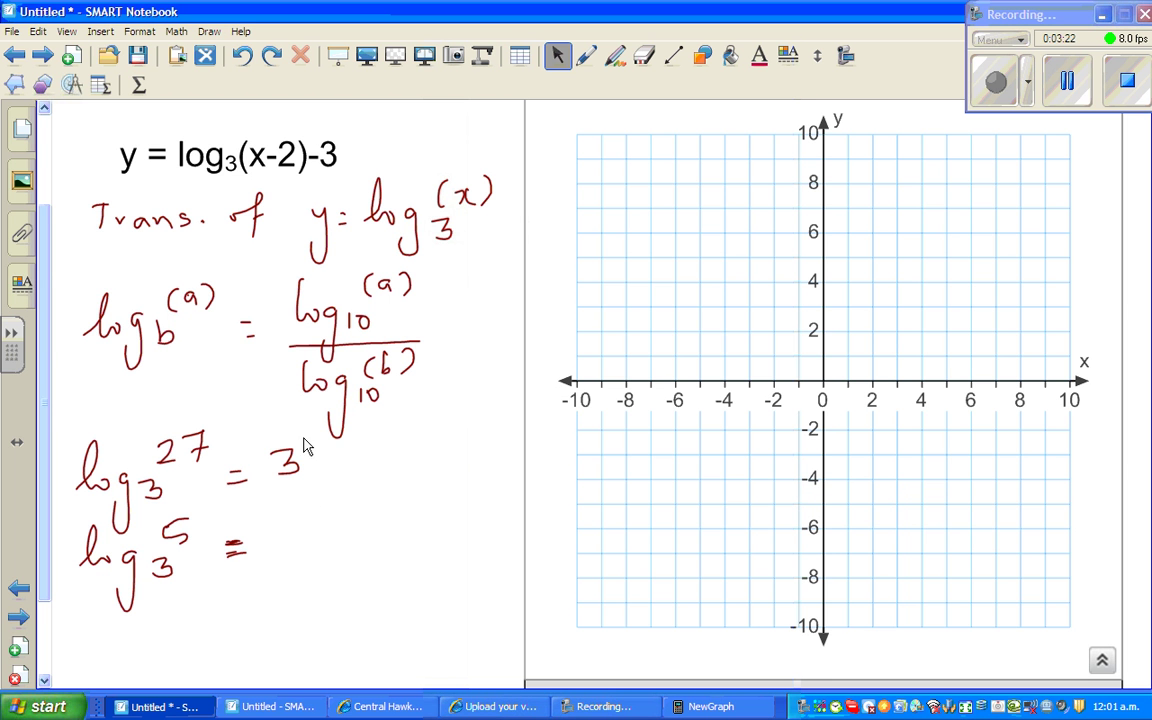
- Write 1.46 after log₃5 =, then start erasing the change-of-base working
left_click(587, 57)
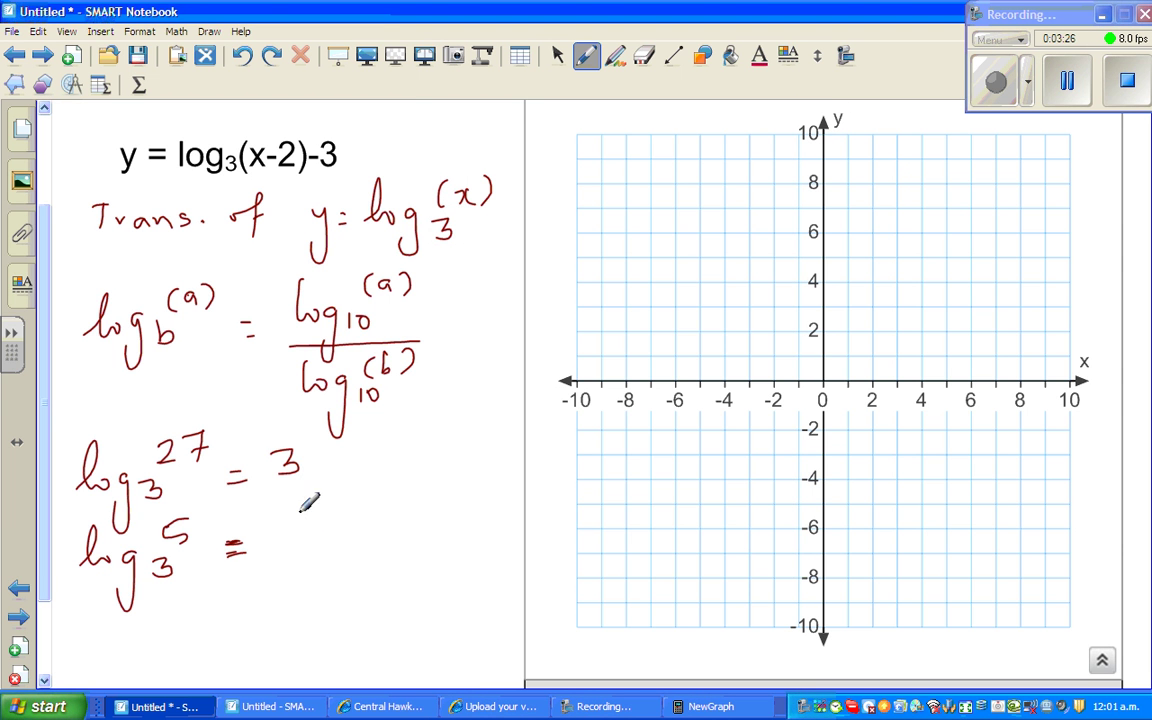
left_click(700, 708)
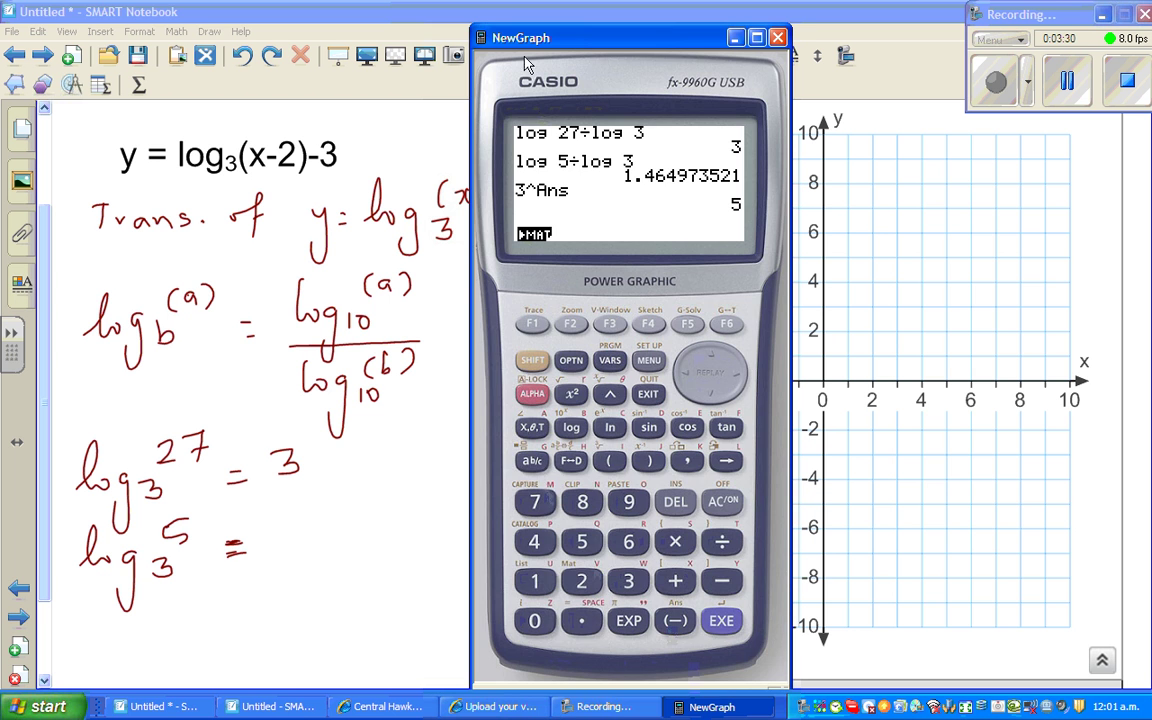
left_click(668, 40)
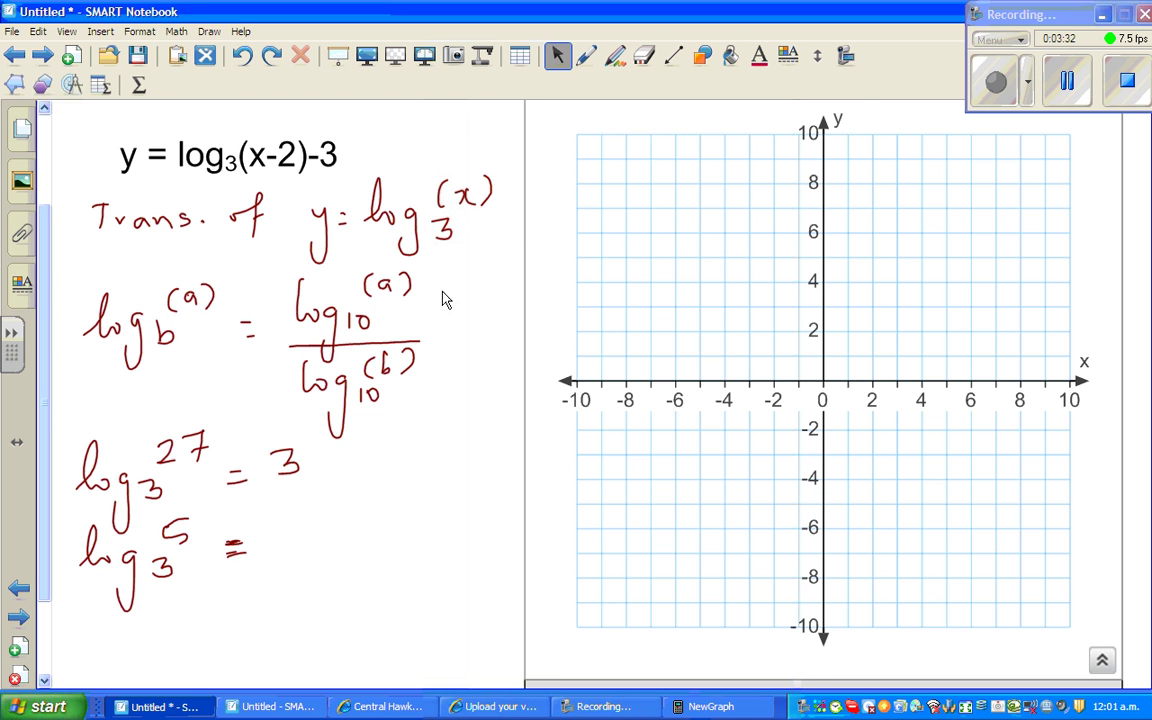
left_click(586, 55)
mouse_move(271, 527)
left_mouse_down()
mouse_move(266, 551)
mouse_move(320, 541)
left_mouse_up()
left_click(284, 539)
left_click(645, 55)
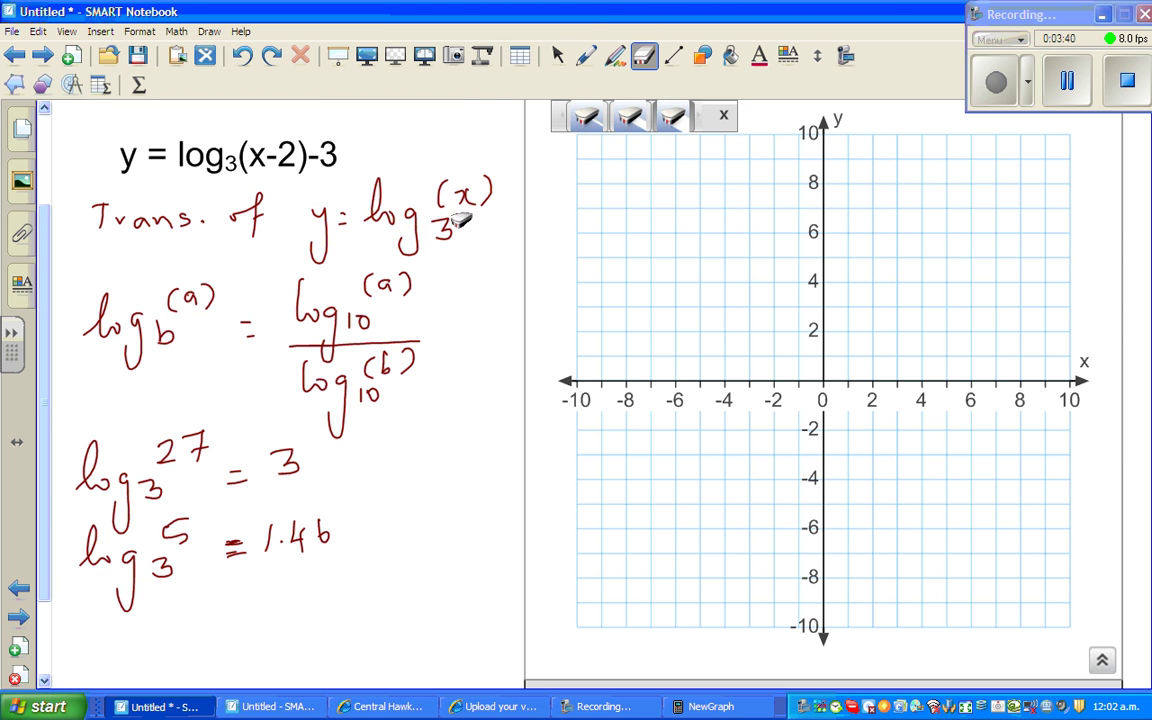
mouse_move(390, 292)
left_mouse_down()
mouse_move(345, 325)
mouse_move(287, 318)
mouse_move(185, 351)
mouse_move(164, 479)
mouse_move(188, 568)
mouse_move(295, 482)
mouse_move(310, 422)
mouse_move(190, 387)
mouse_move(137, 345)
mouse_move(159, 483)
left_mouse_up()
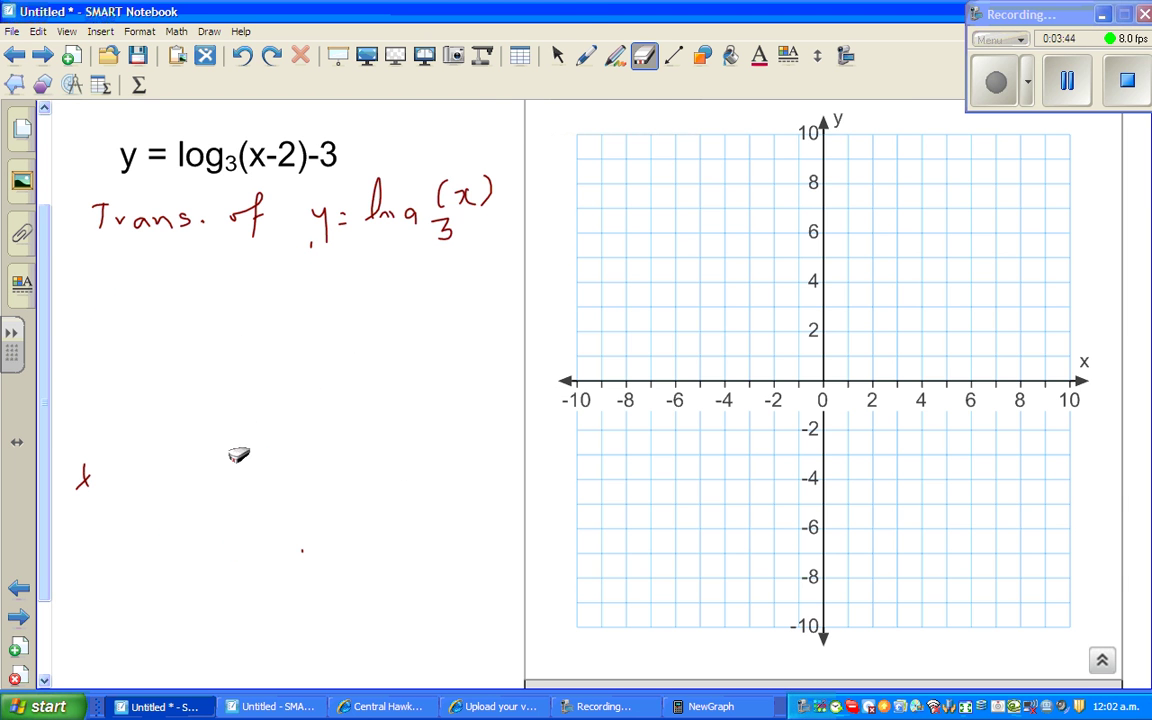
- Redraw the y and the g of 'y = log₃(x)' in the note and erase a stray x mark
left_click(586, 57)
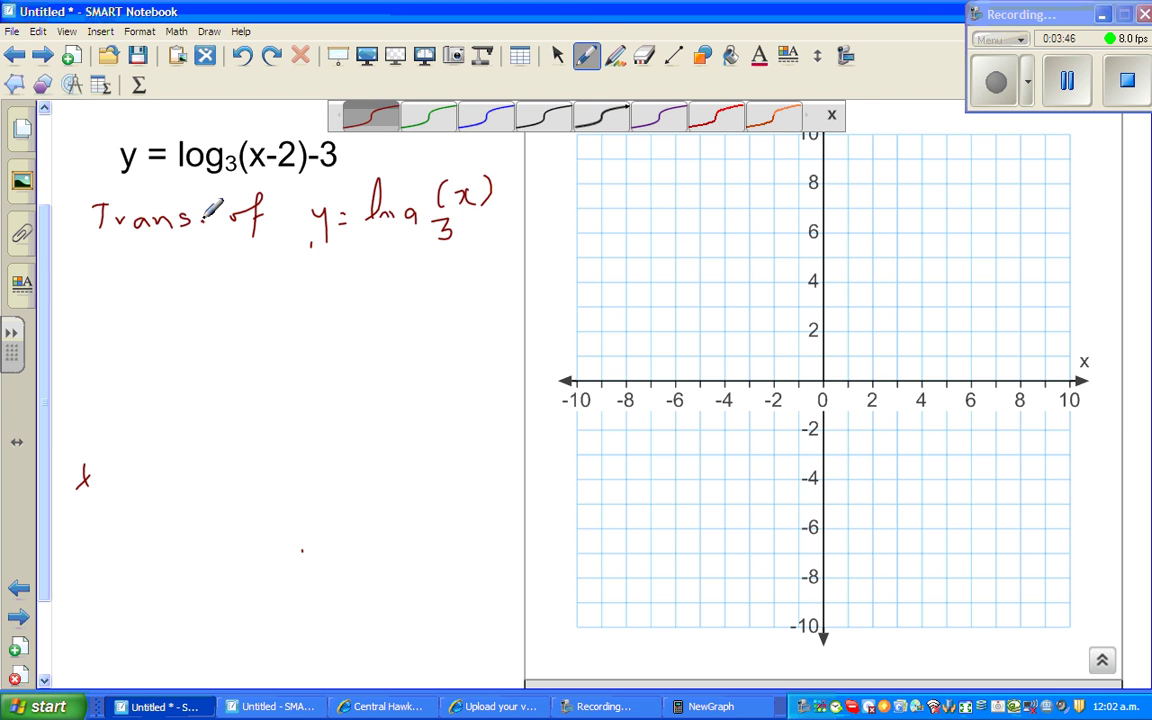
left_click_drag(325, 236, 316, 242)
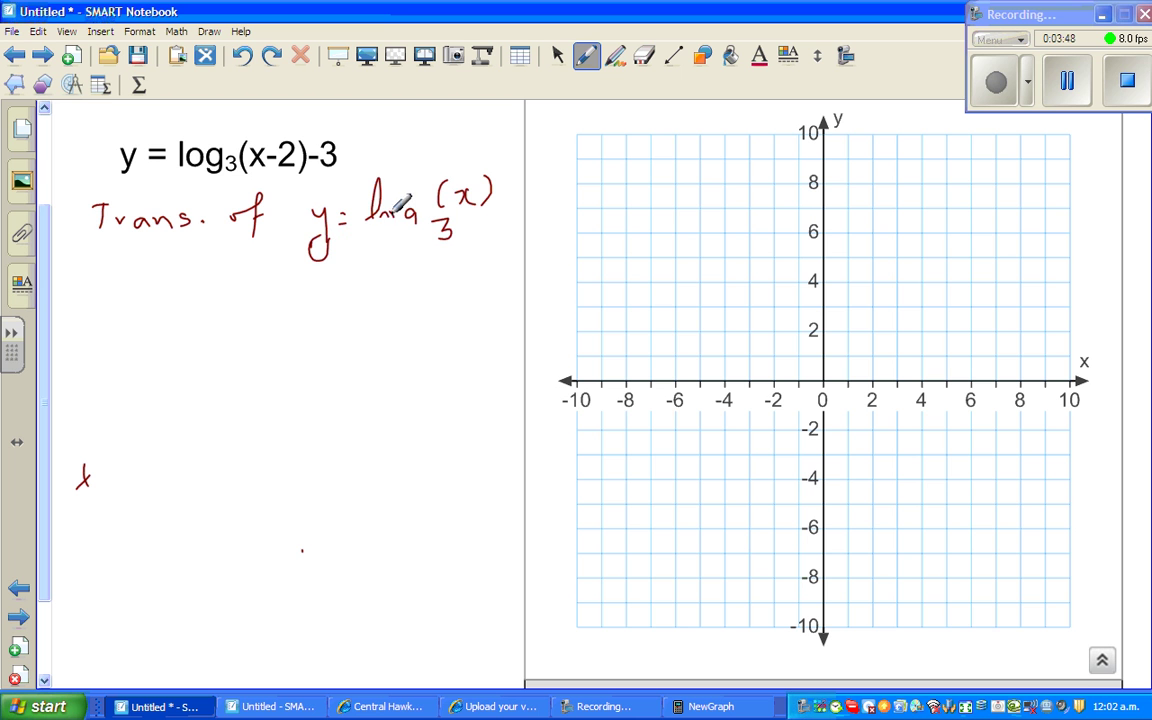
left_click_drag(418, 206, 408, 252)
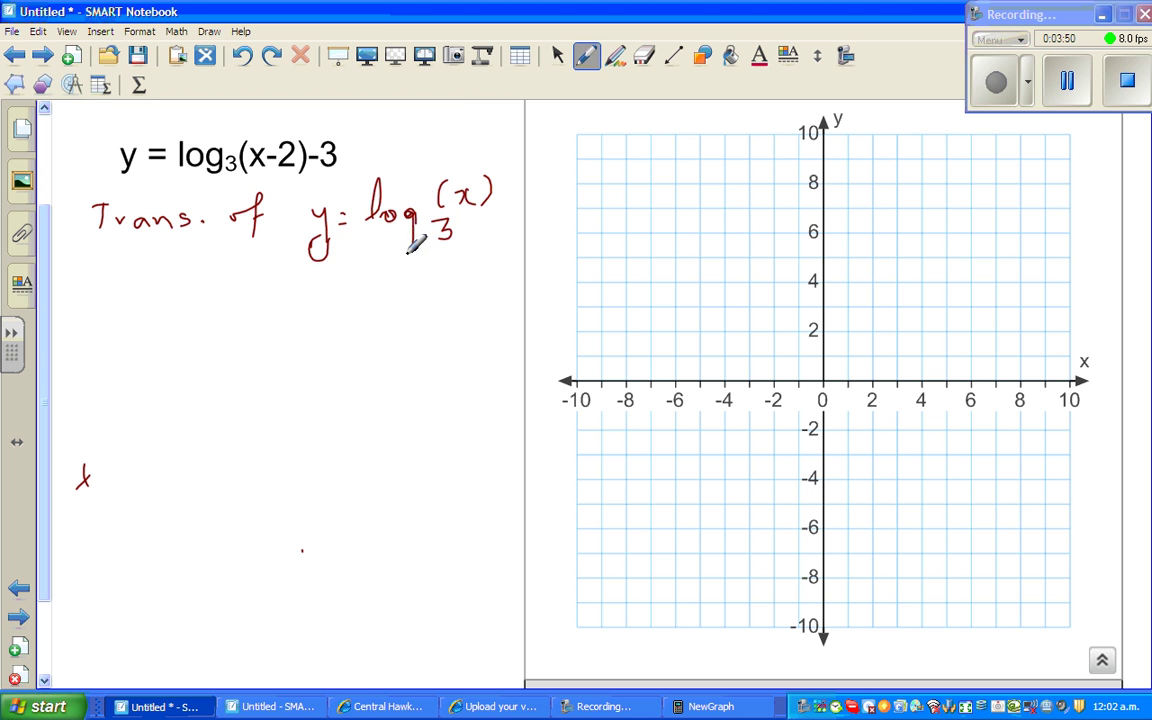
left_click(659, 55)
left_click_drag(134, 506, 110, 486)
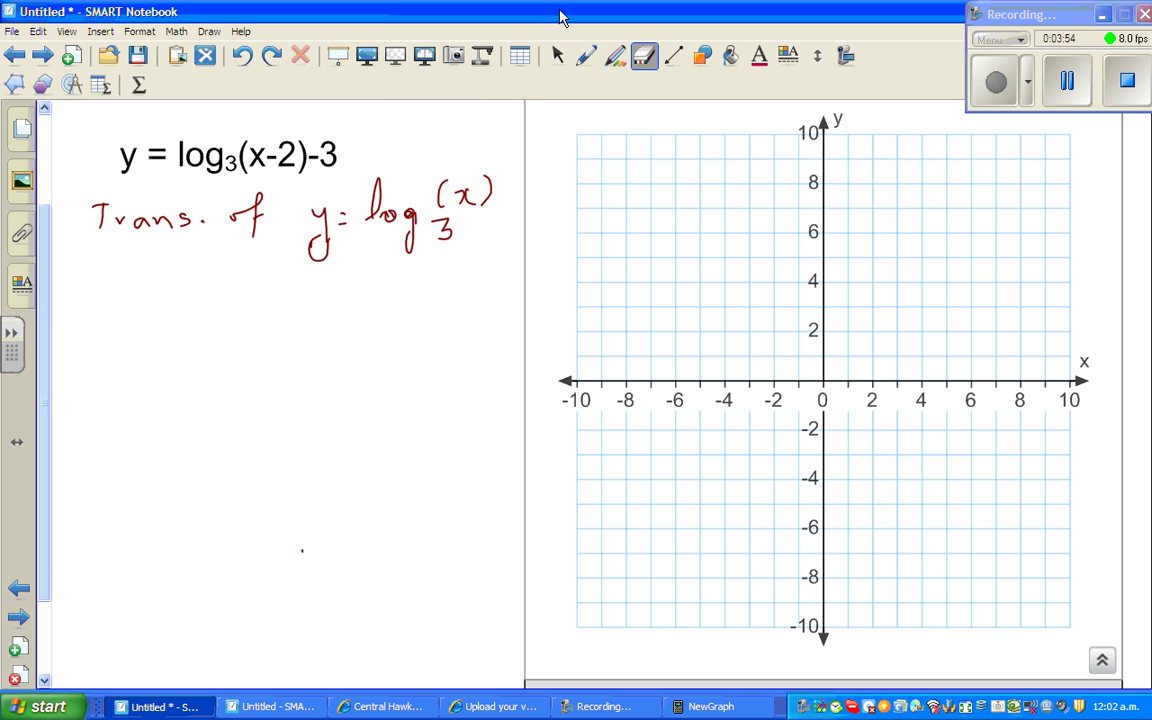
left_click(587, 60)
- Write the underlined table headings x and y = log₃(x)
mouse_move(95, 330)
left_mouse_down()
mouse_move(124, 322)
mouse_move(125, 342)
mouse_move(90, 356)
mouse_move(133, 351)
left_mouse_up()
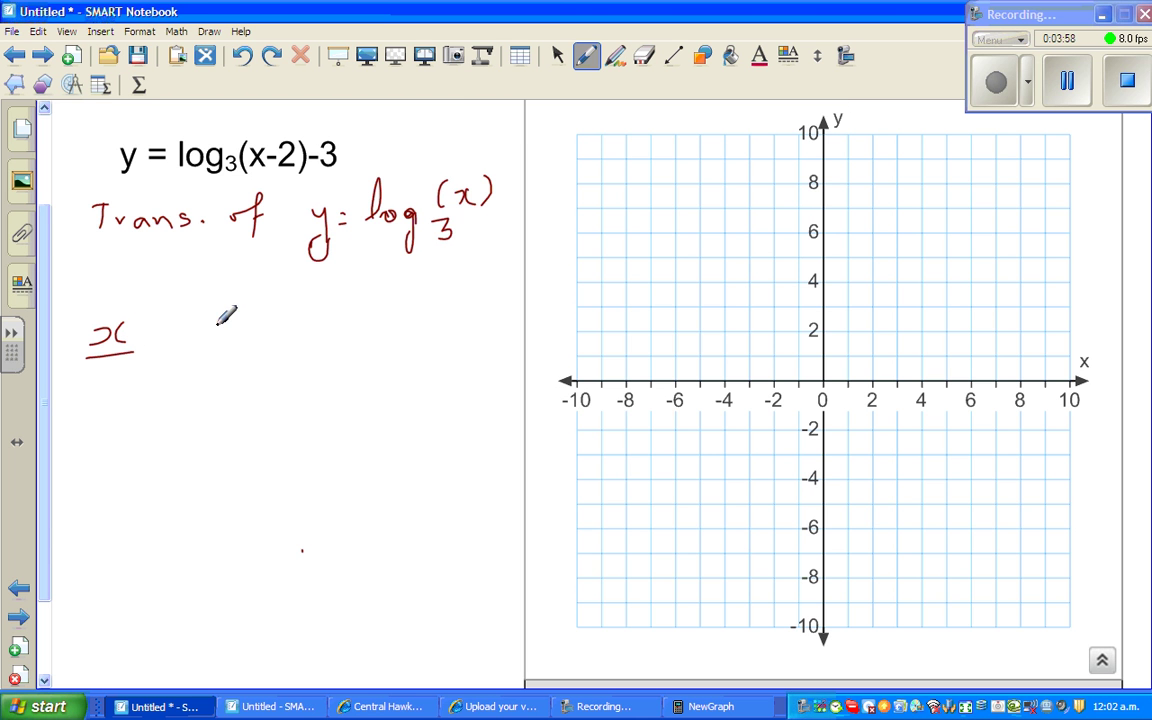
left_click_drag(216, 322, 214, 380)
mouse_move(251, 328)
left_mouse_down()
mouse_move(324, 319)
mouse_move(310, 365)
left_mouse_up()
mouse_move(354, 290)
left_mouse_down()
mouse_move(350, 318)
mouse_move(382, 312)
left_mouse_up()
mouse_move(396, 284)
left_mouse_down()
mouse_move(398, 316)
mouse_move(337, 341)
left_mouse_up()
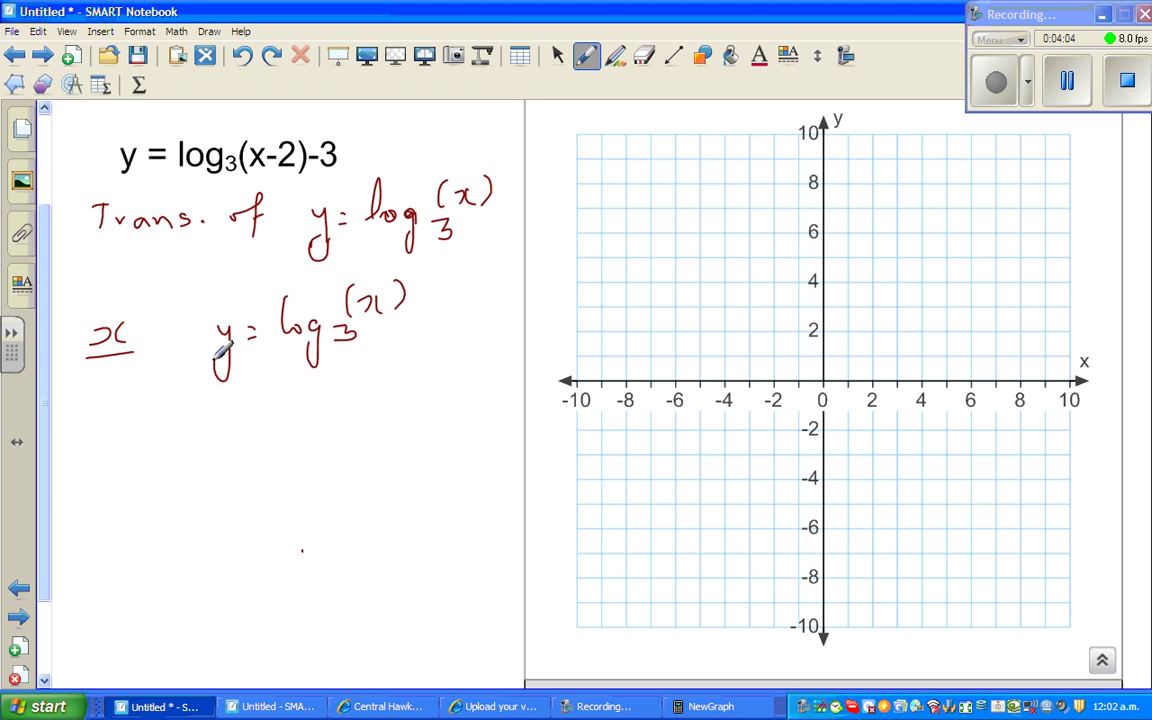
left_click_drag(211, 356, 413, 342)
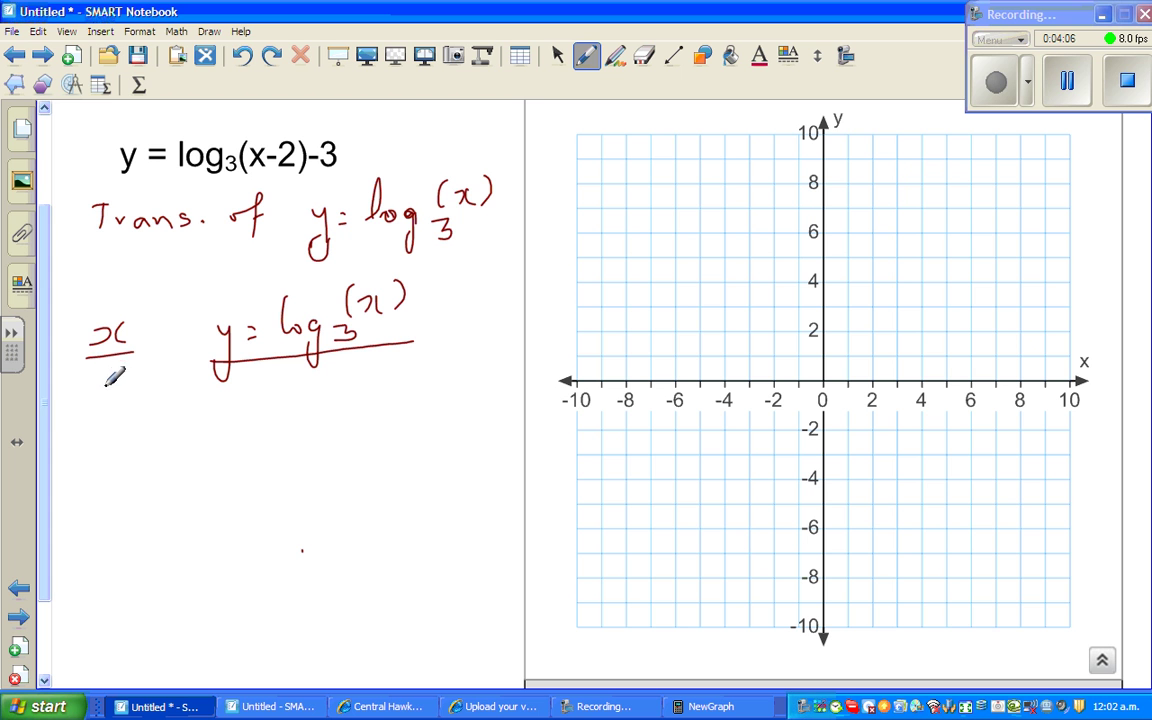
- Fill the rows for x = 1 and x = 3 with log₃1 = and log₃3 = entries
left_click_drag(105, 382, 106, 401)
left_click_drag(252, 372, 249, 402)
left_click_drag(271, 387, 284, 430)
mouse_move(306, 389)
left_mouse_down()
mouse_move(318, 396)
mouse_move(307, 408)
mouse_move(325, 378)
mouse_move(371, 388)
left_mouse_up()
left_click_drag(358, 398, 401, 376)
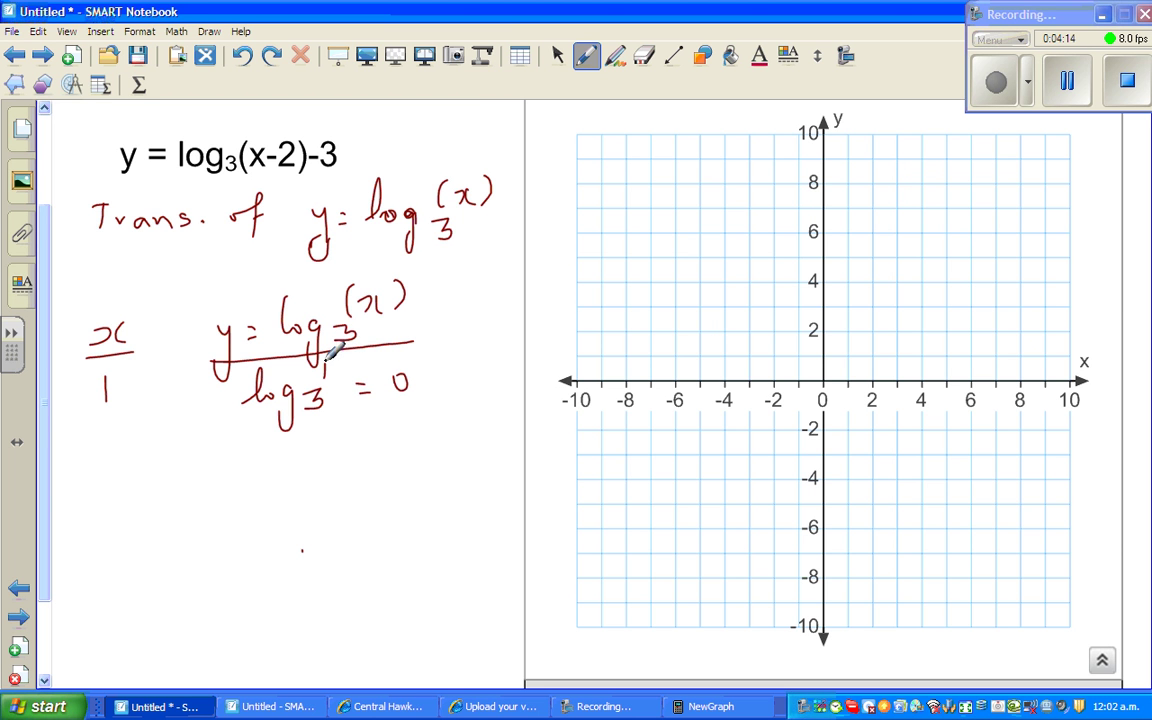
mouse_move(96, 448)
left_mouse_down()
mouse_move(112, 459)
mouse_move(94, 474)
left_mouse_up()
mouse_move(252, 430)
left_mouse_down()
mouse_move(245, 466)
mouse_move(289, 456)
mouse_move(276, 493)
mouse_move(330, 425)
mouse_move(315, 473)
left_mouse_up()
left_click_drag(381, 450, 396, 448)
left_click_drag(383, 458, 423, 455)
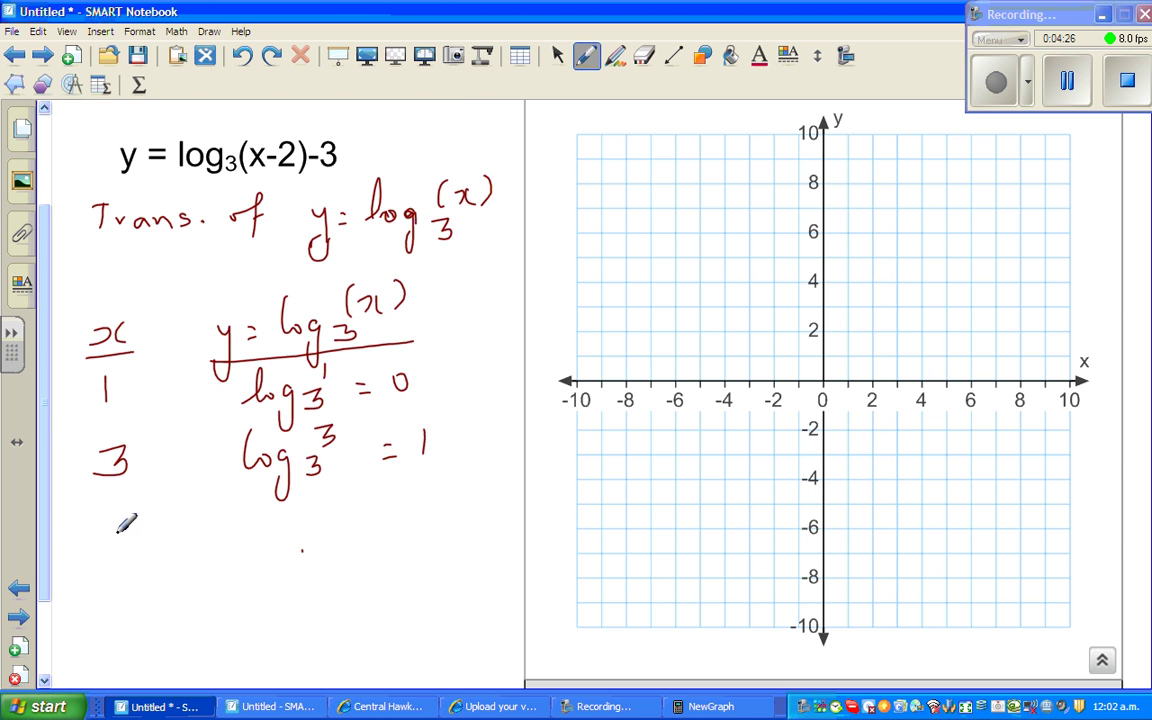
- Add the third row: x = 9 with log₃9 = 2
left_click_drag(121, 532, 119, 566)
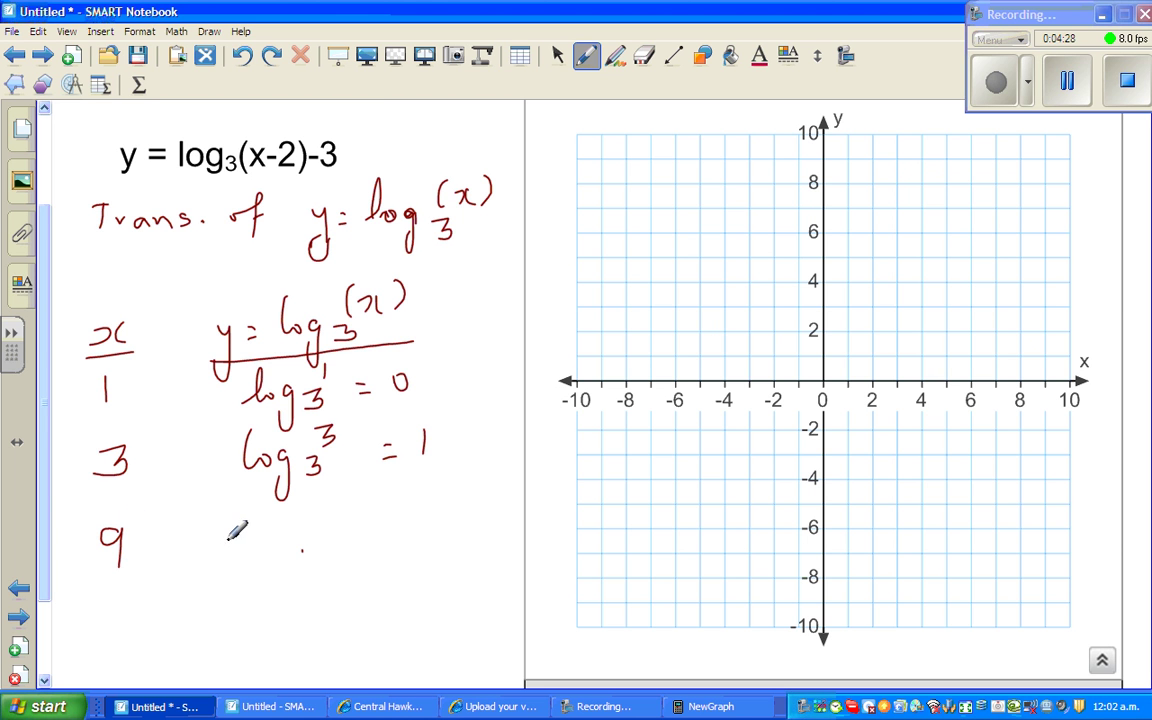
left_click_drag(248, 506, 288, 576)
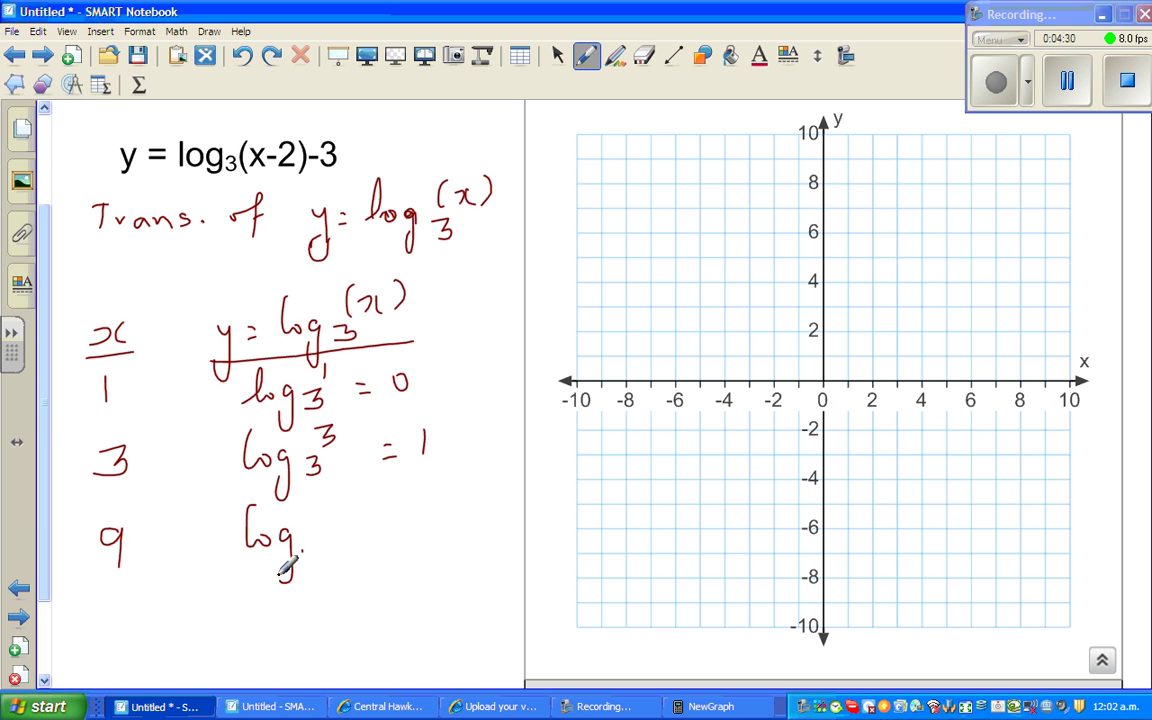
left_click_drag(342, 496, 320, 558)
left_click_drag(388, 530, 405, 529)
mouse_move(388, 542)
left_mouse_down()
mouse_move(446, 522)
mouse_move(457, 537)
left_mouse_up()
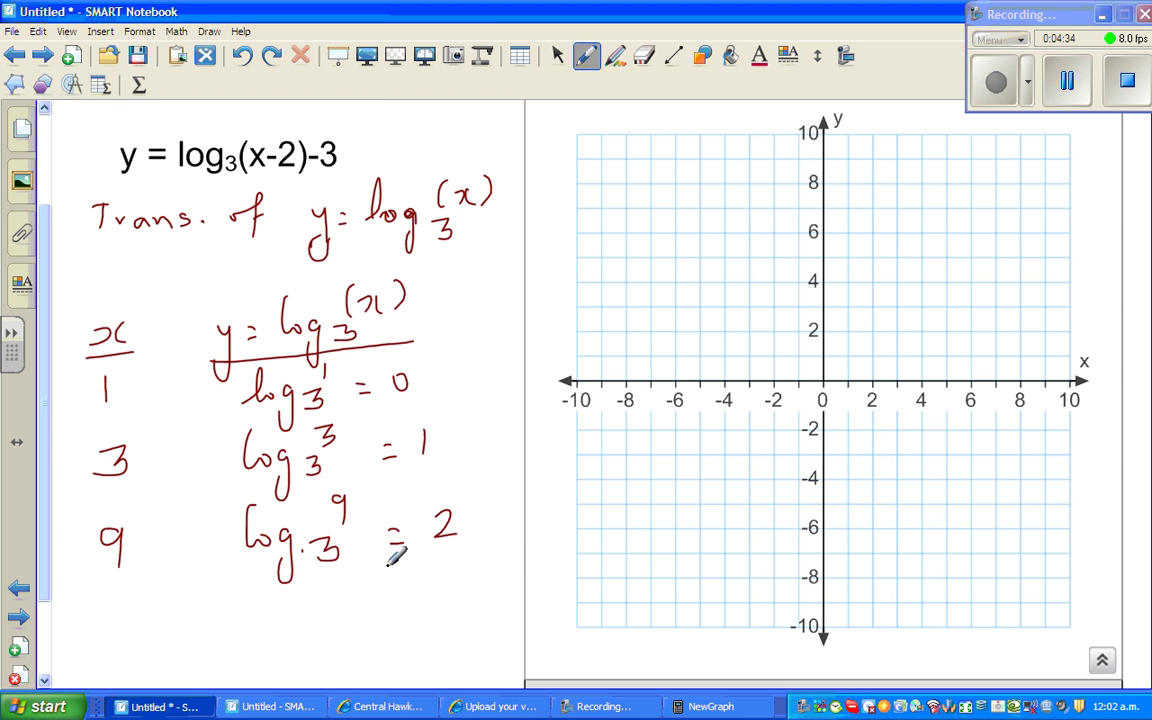
- Switch the pen ink to blue
left_click(589, 56)
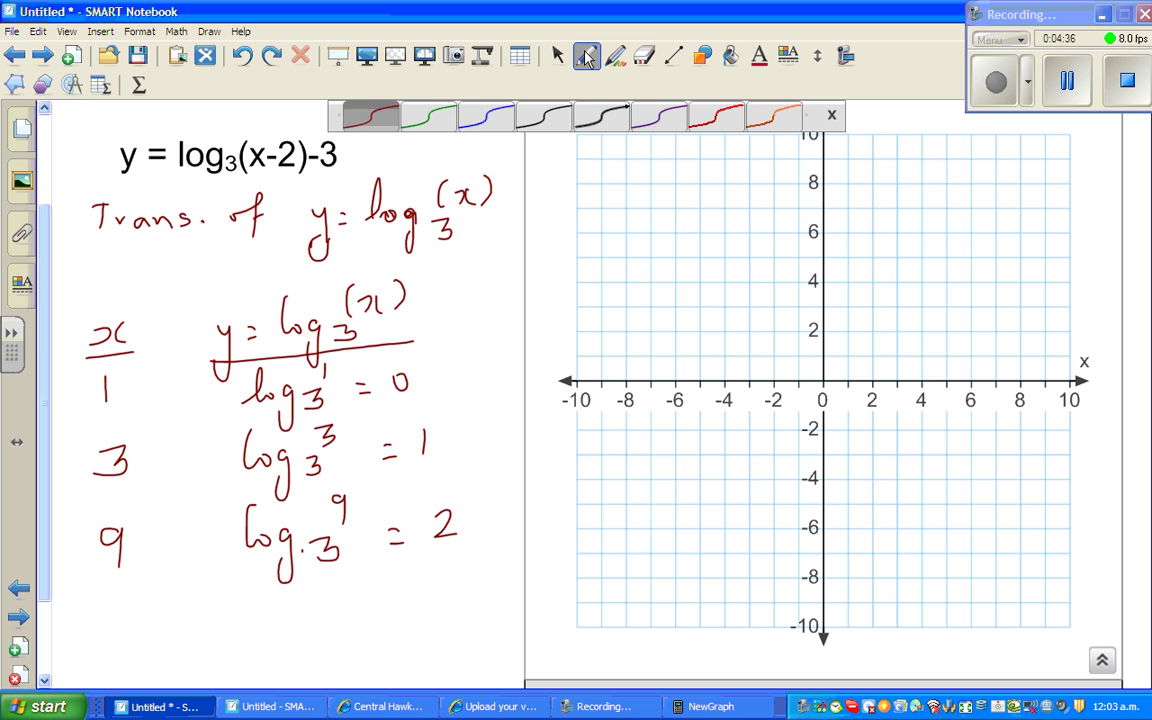
left_click(484, 120)
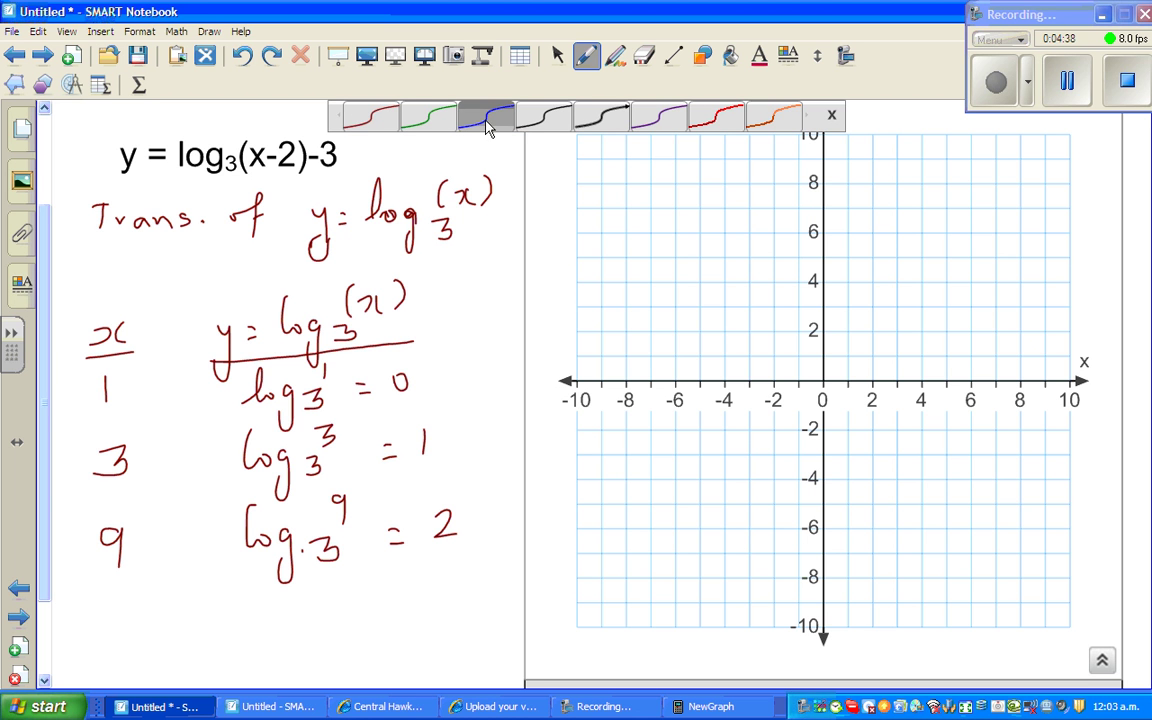
left_click(835, 121)
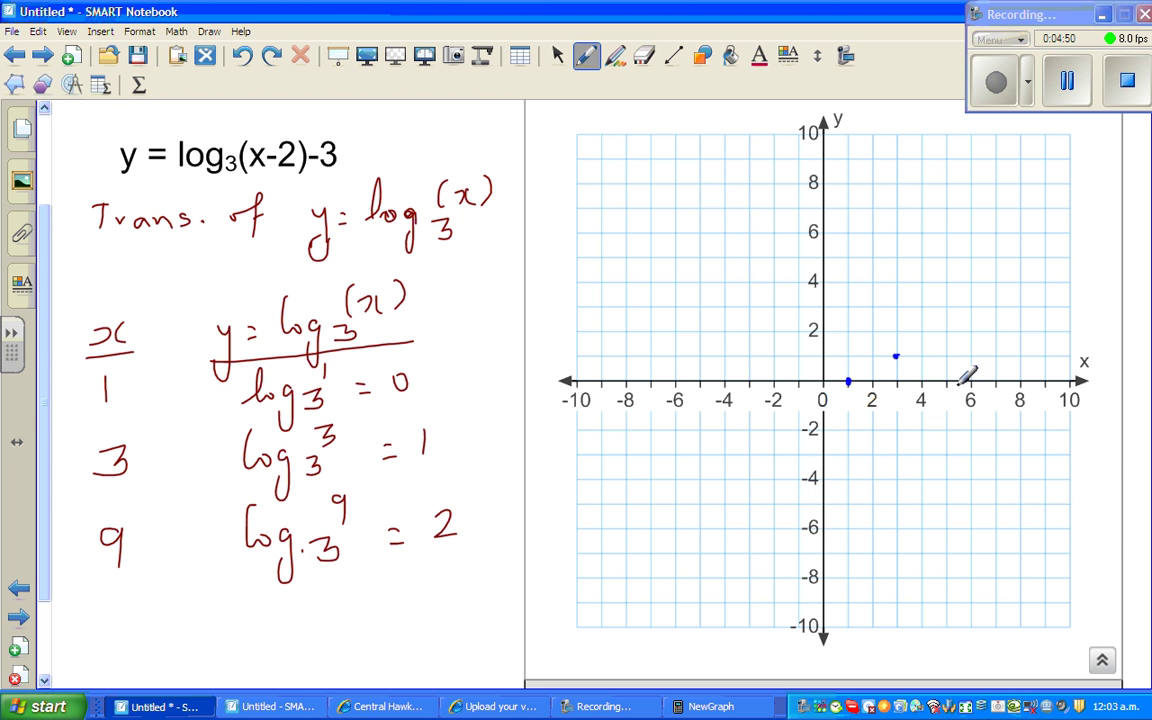
- Plot the point (9, 2) and write x = 0 below the graph for the asymptote
left_click(1045, 331)
mouse_move(837, 647)
left_mouse_down()
mouse_move(838, 660)
mouse_move(856, 660)
left_mouse_up()
left_click_drag(866, 650, 880, 655)
left_click_drag(893, 642, 893, 643)
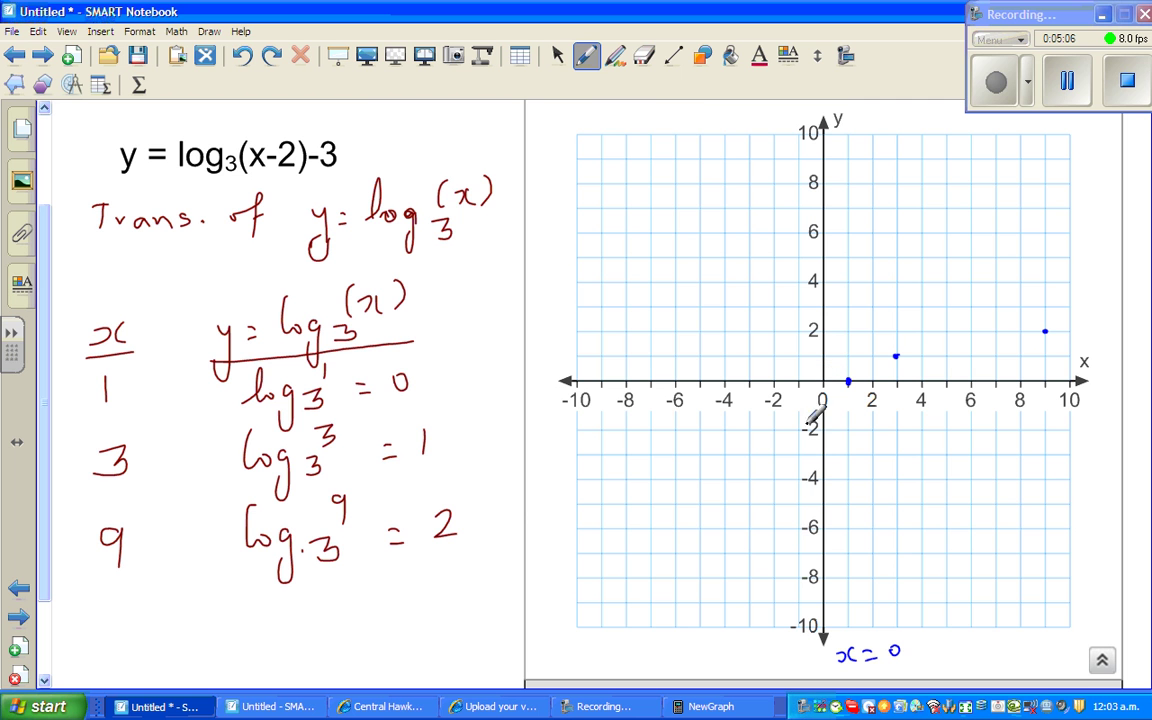
- In green ink, draw the log3(x) curve through (1,0) and (3,1), dropping steeply beside the y-axis
left_click(589, 56)
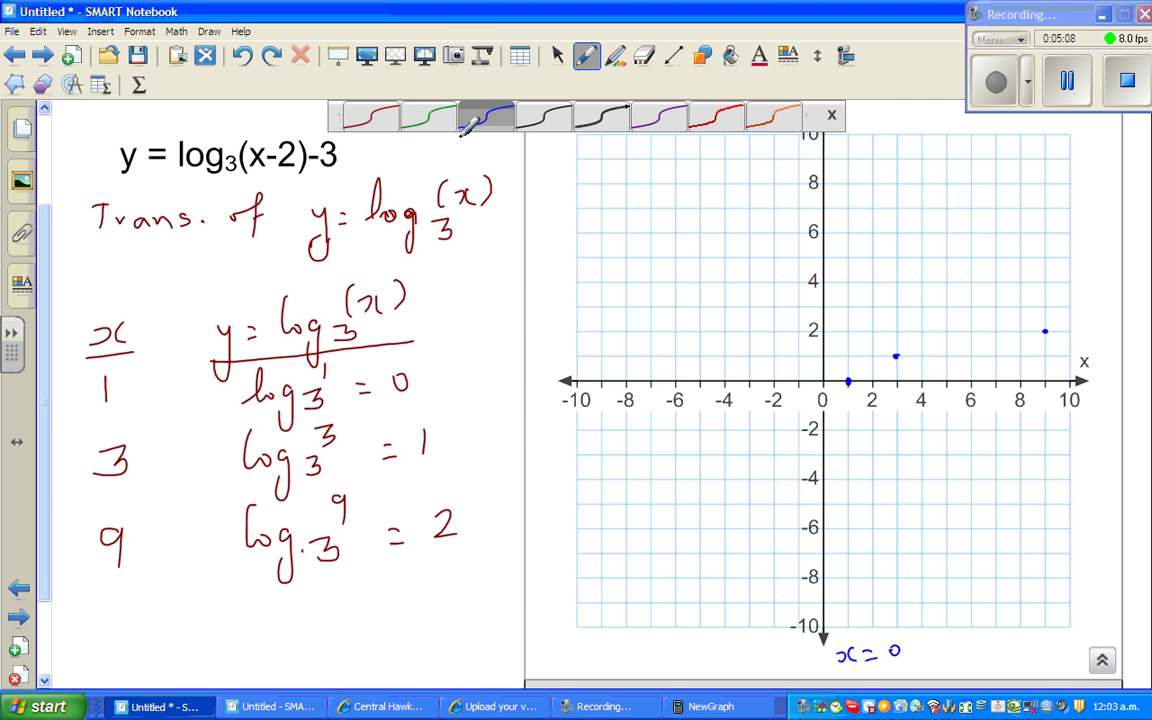
left_click(428, 117)
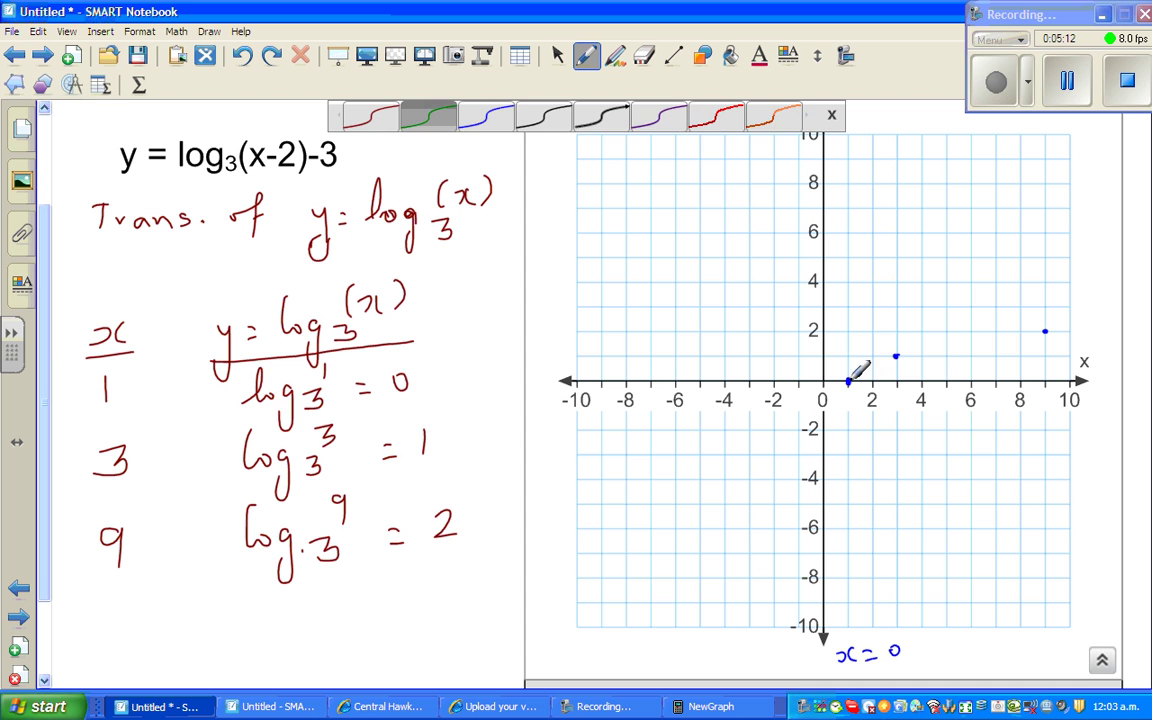
mouse_move(886, 357)
left_mouse_down()
mouse_move(982, 327)
mouse_move(1075, 322)
left_mouse_up()
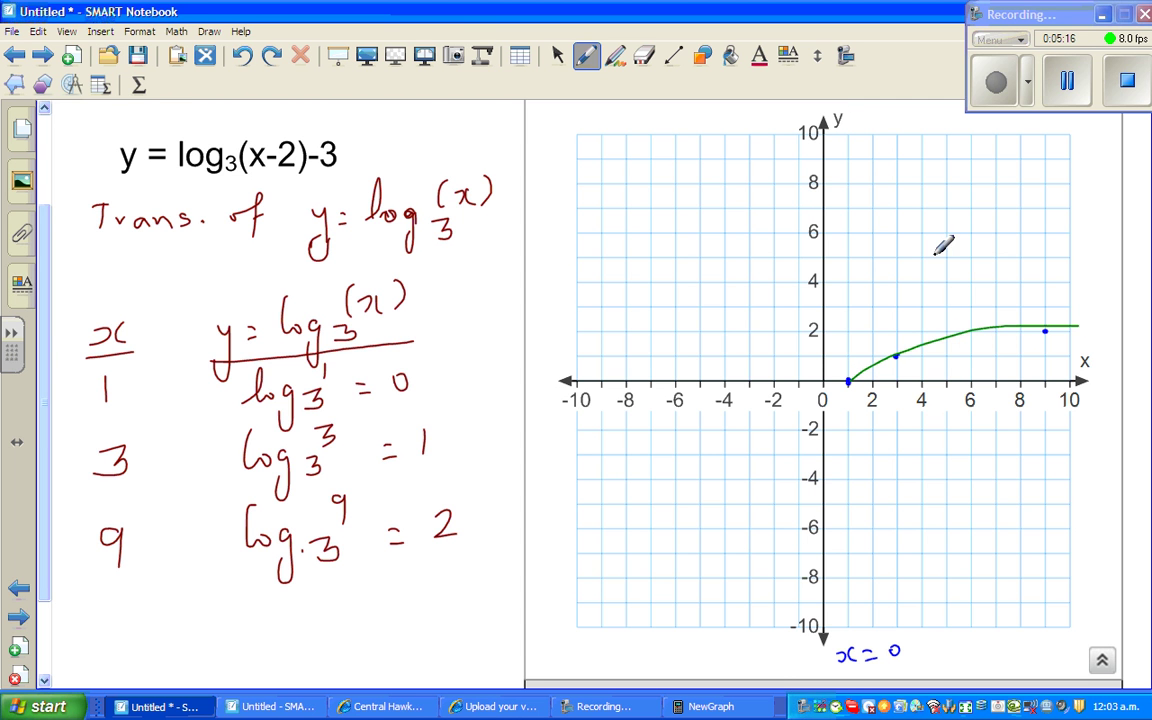
left_click(243, 56)
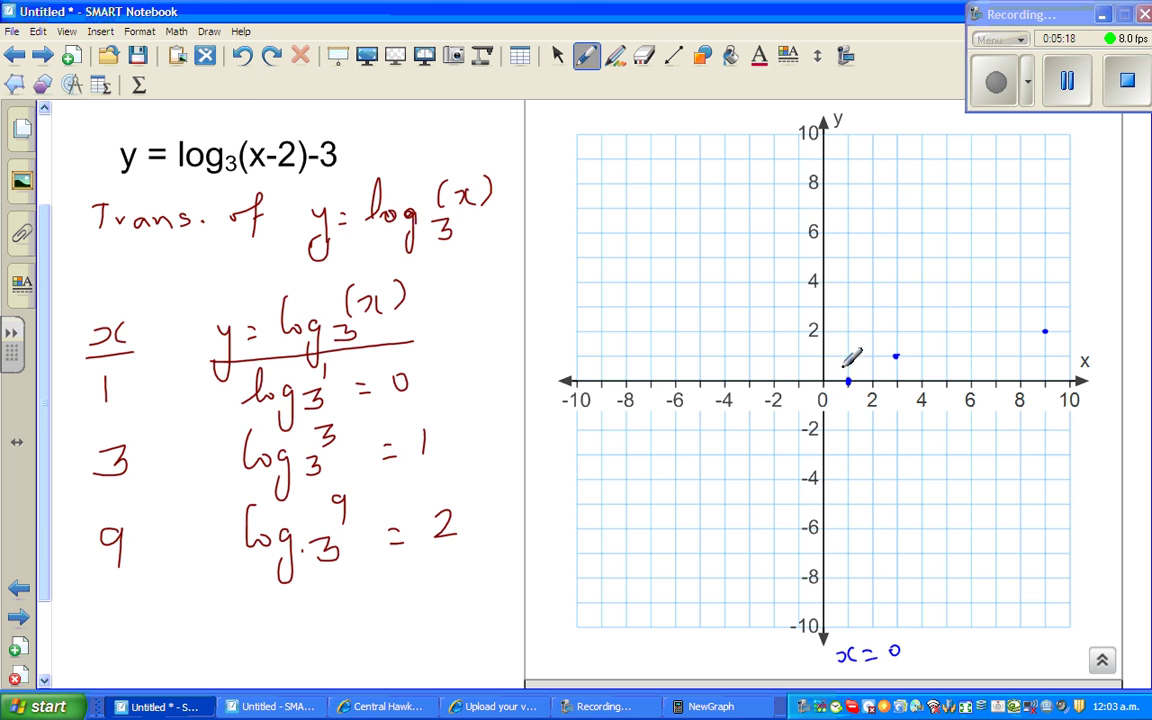
mouse_move(857, 376)
left_mouse_down()
mouse_move(975, 332)
mouse_move(1068, 330)
left_mouse_up()
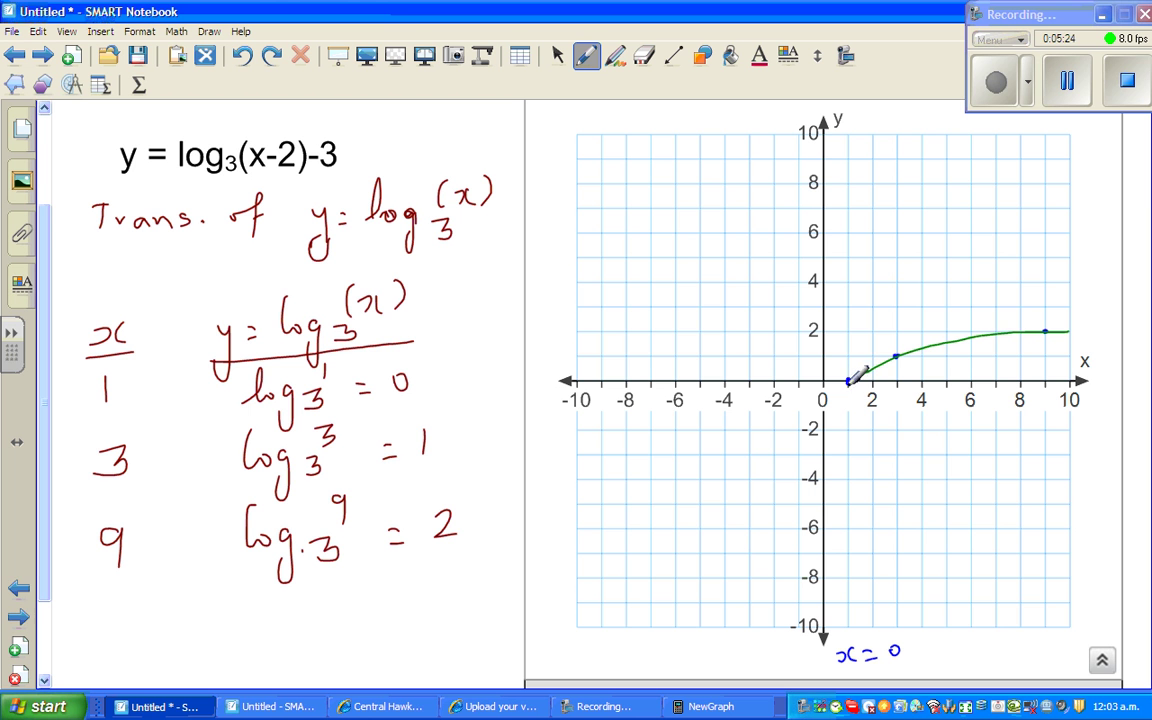
mouse_move(849, 384)
left_mouse_down()
mouse_move(834, 440)
mouse_move(829, 582)
left_mouse_up()
left_click(744, 704)
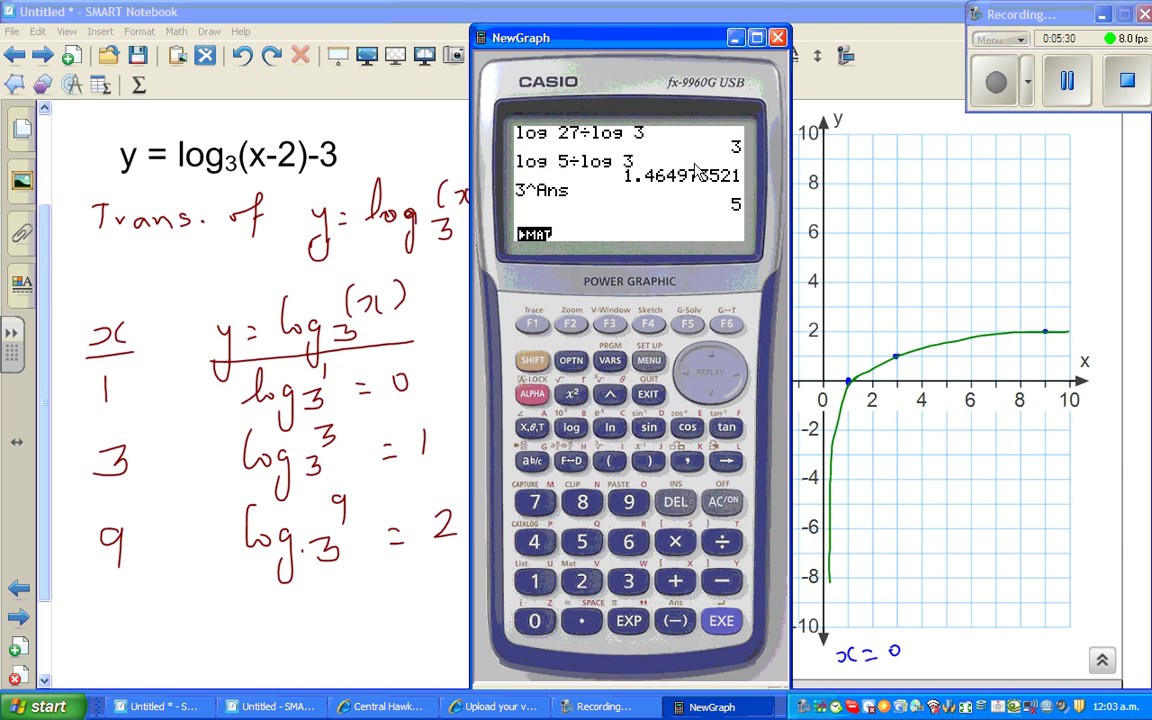
- In NewGraph, clear the screen and enter GRAPH mode from the main menu
left_click_drag(660, 57, 572, 72)
left_click(636, 516)
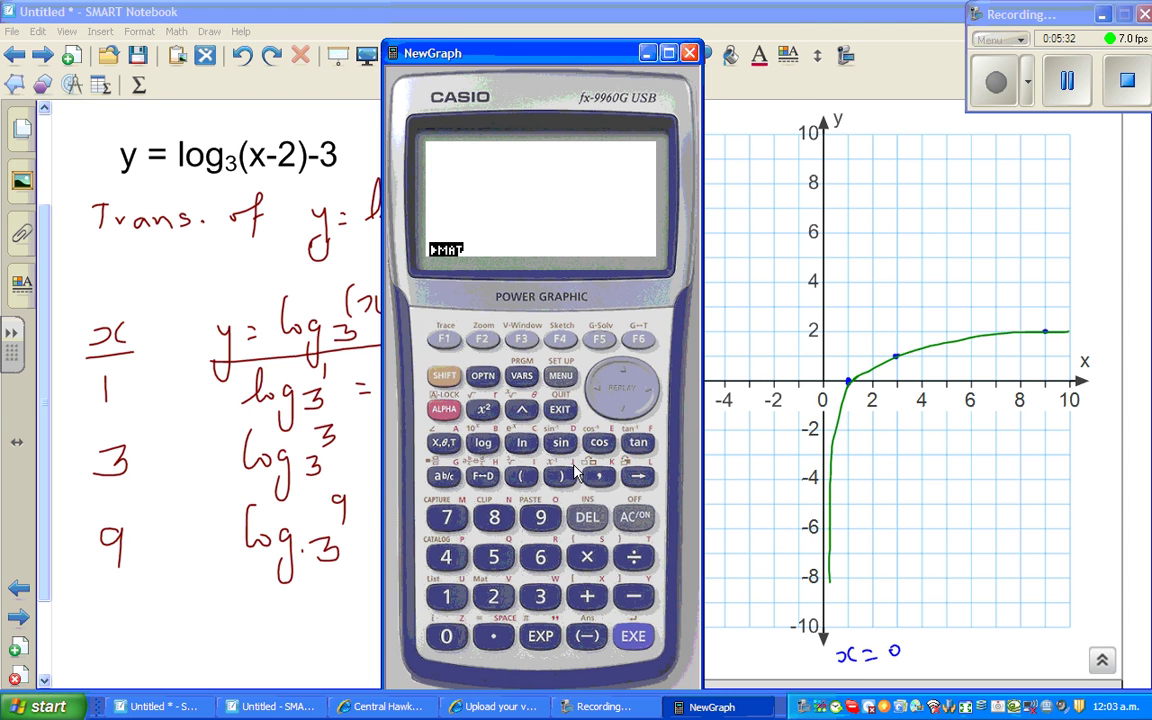
left_click(561, 376)
left_click(634, 410)
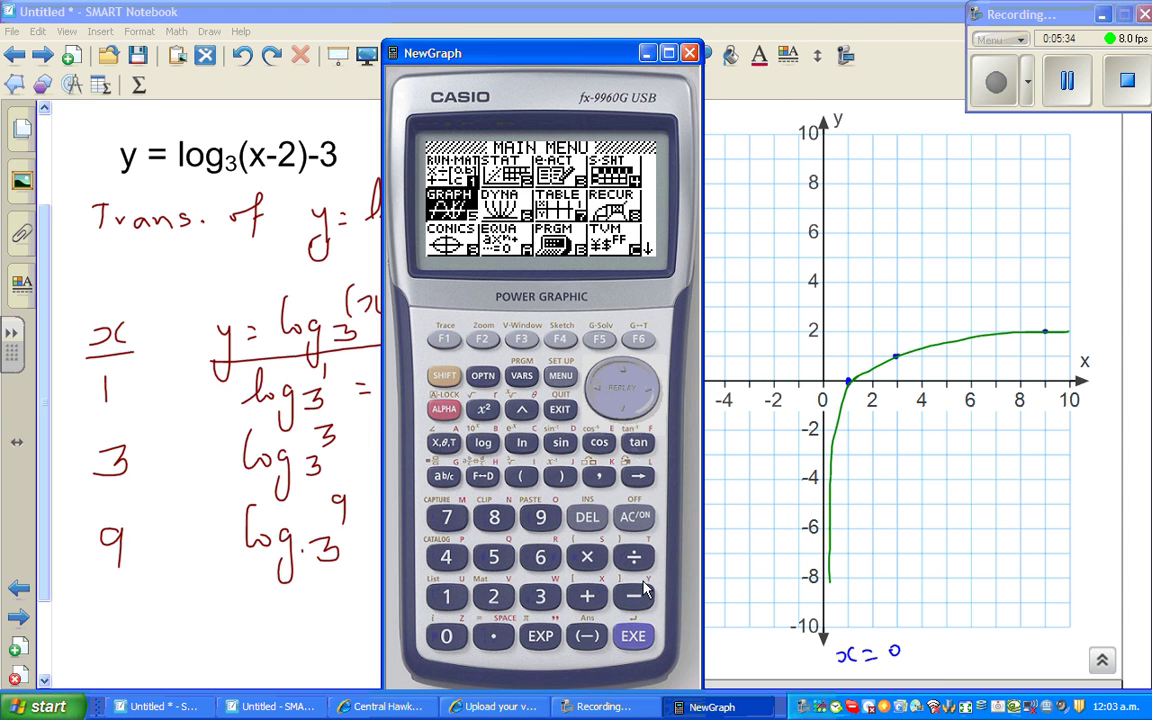
left_click(634, 637)
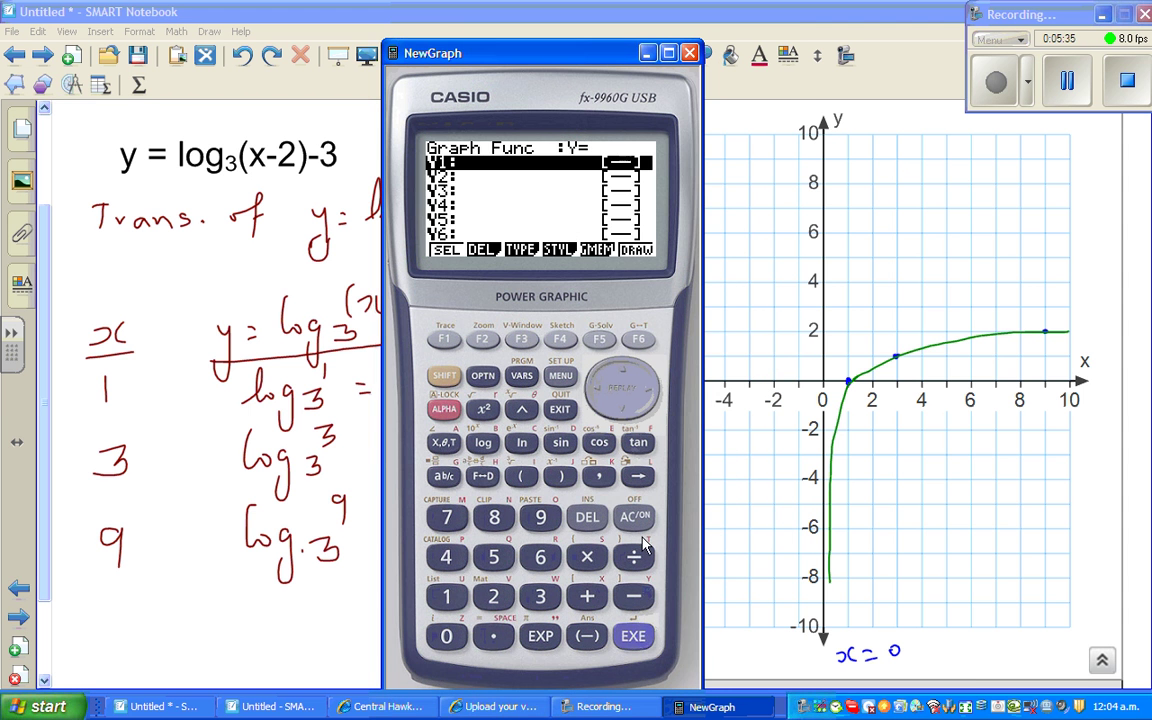
- Enter Y1 = log X ÷ log 3, draw its graph, then minimize the calculator
left_click(485, 443)
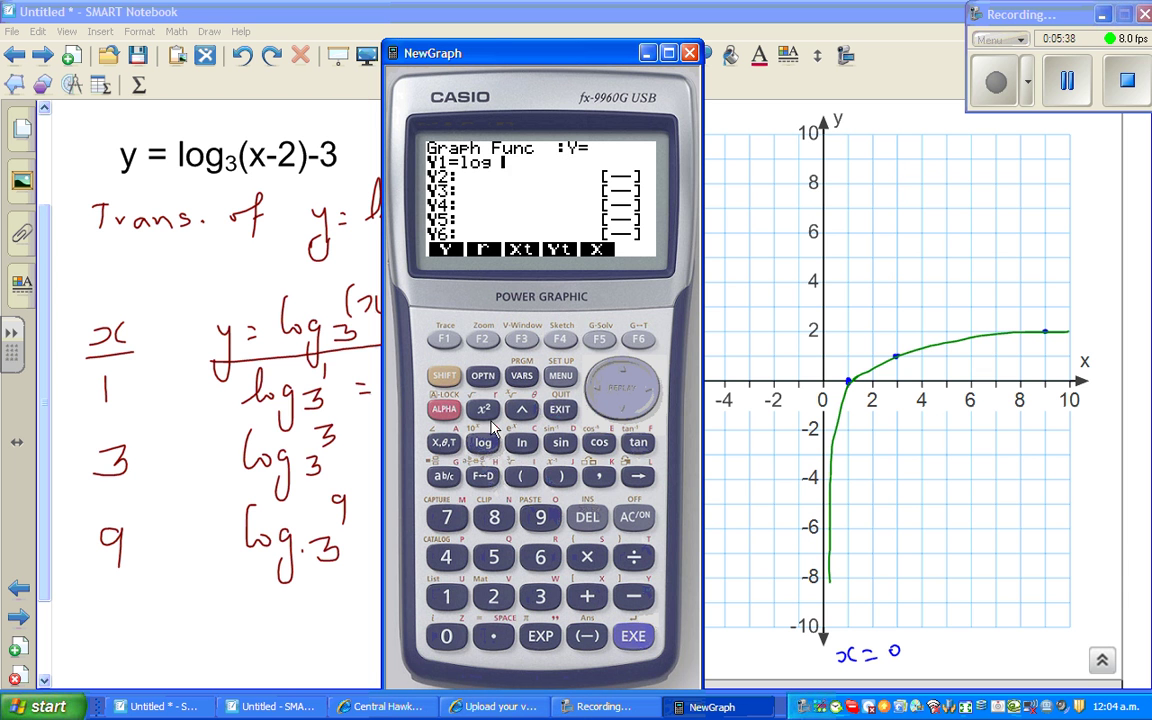
left_click(444, 443)
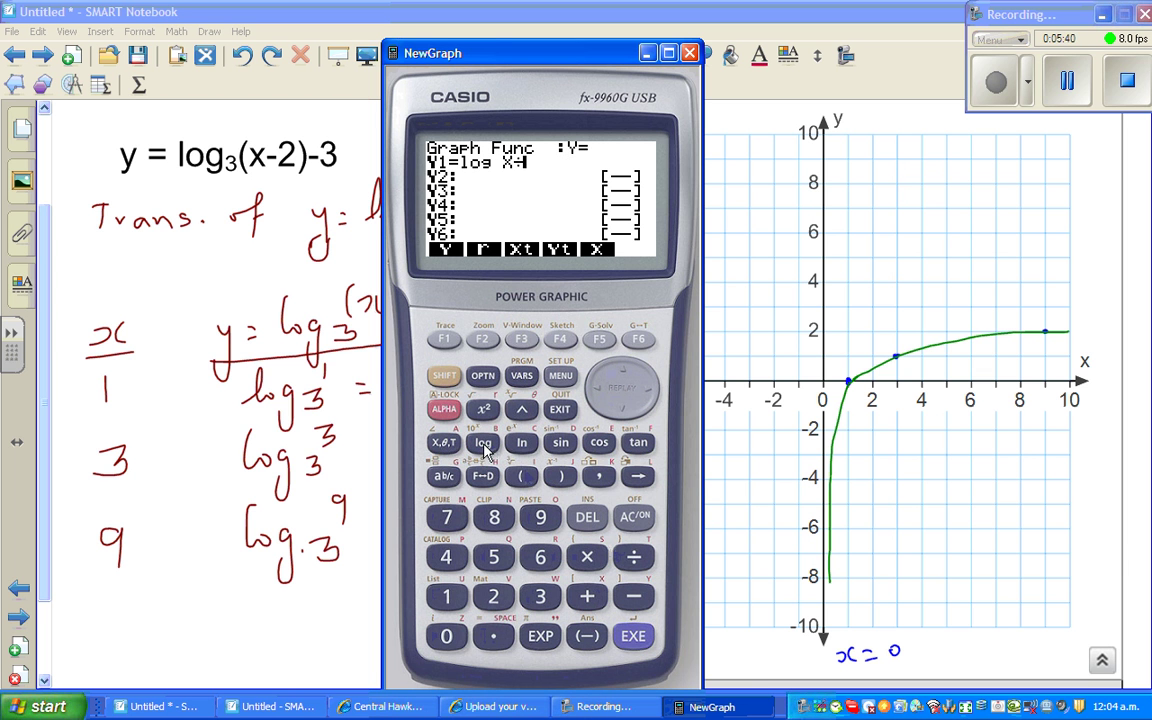
left_click(630, 637)
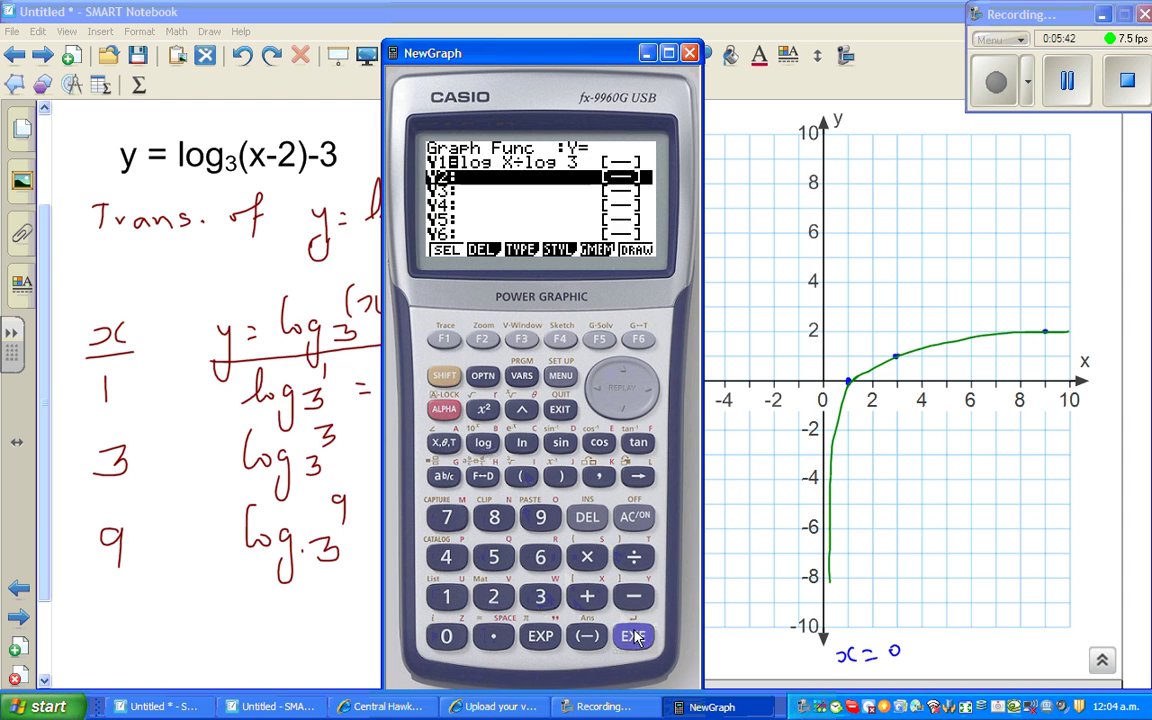
left_click(630, 637)
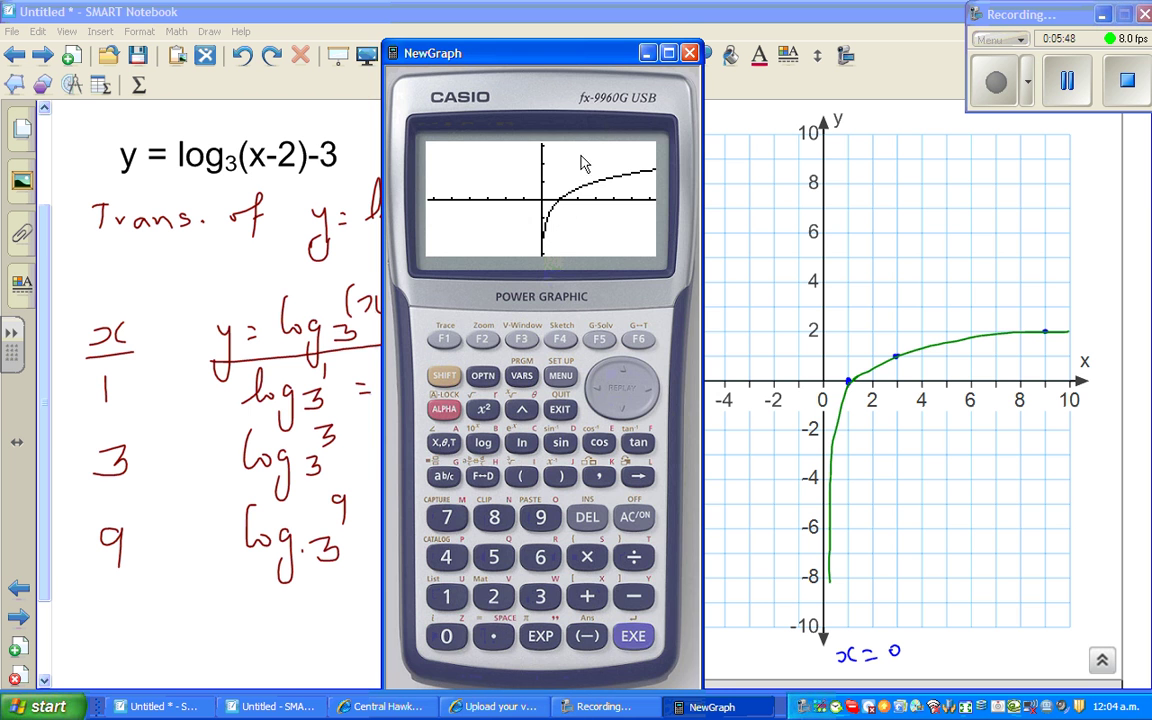
left_click(647, 53)
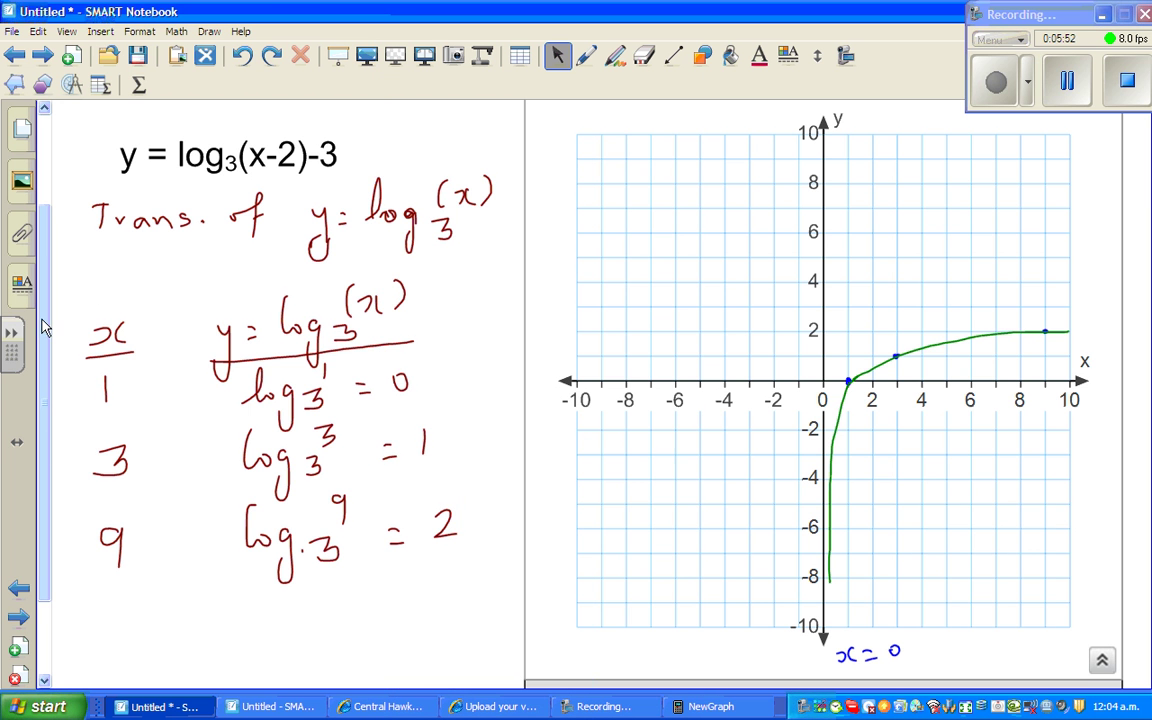
- Scroll up to the equation and set the pen ink to black
scroll(42, 264, "up", 3)
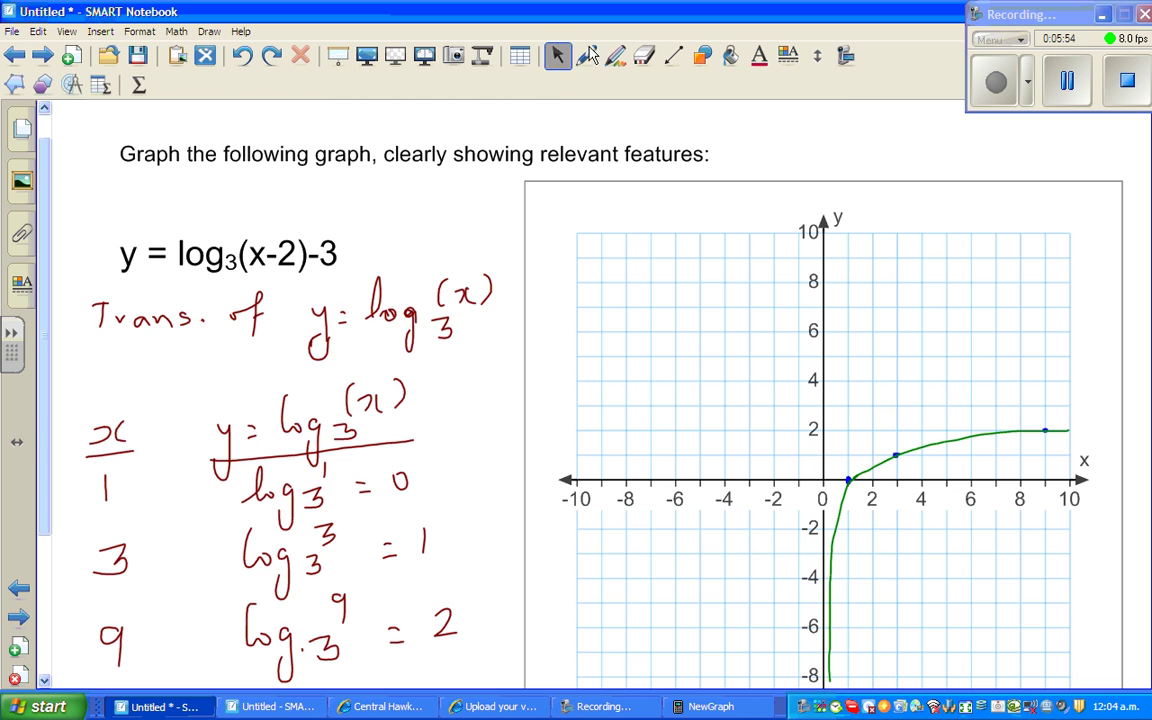
left_click(587, 55)
left_click(395, 120)
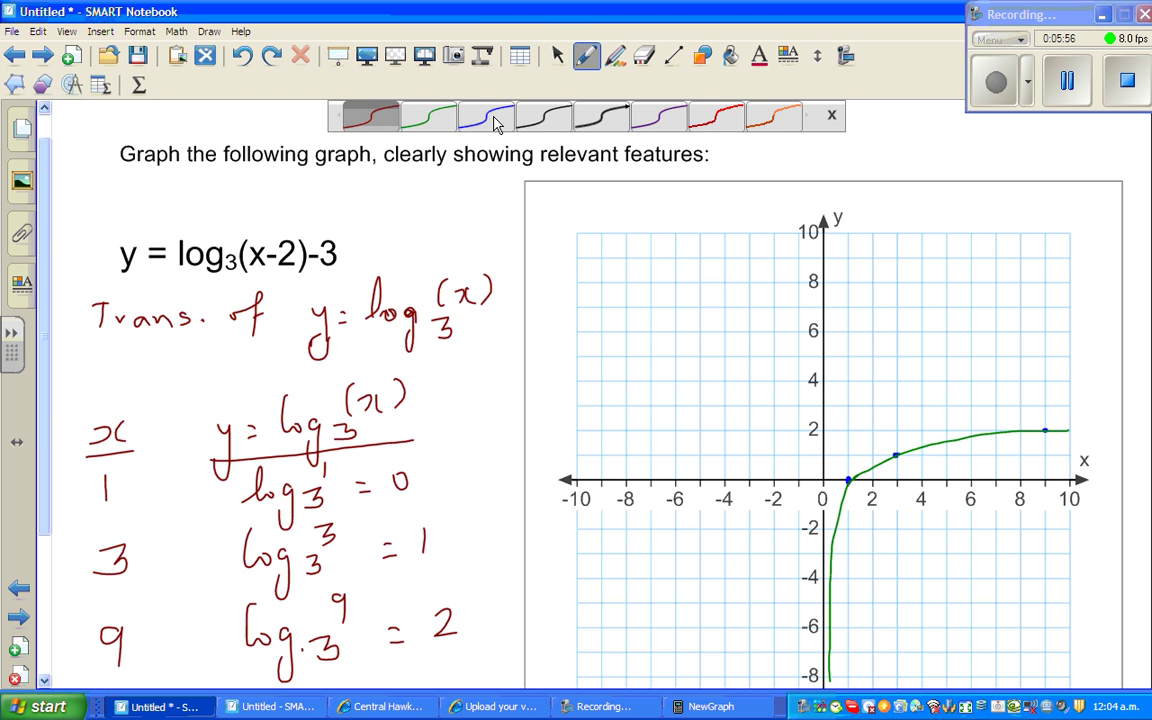
left_click(547, 119)
left_click(830, 116)
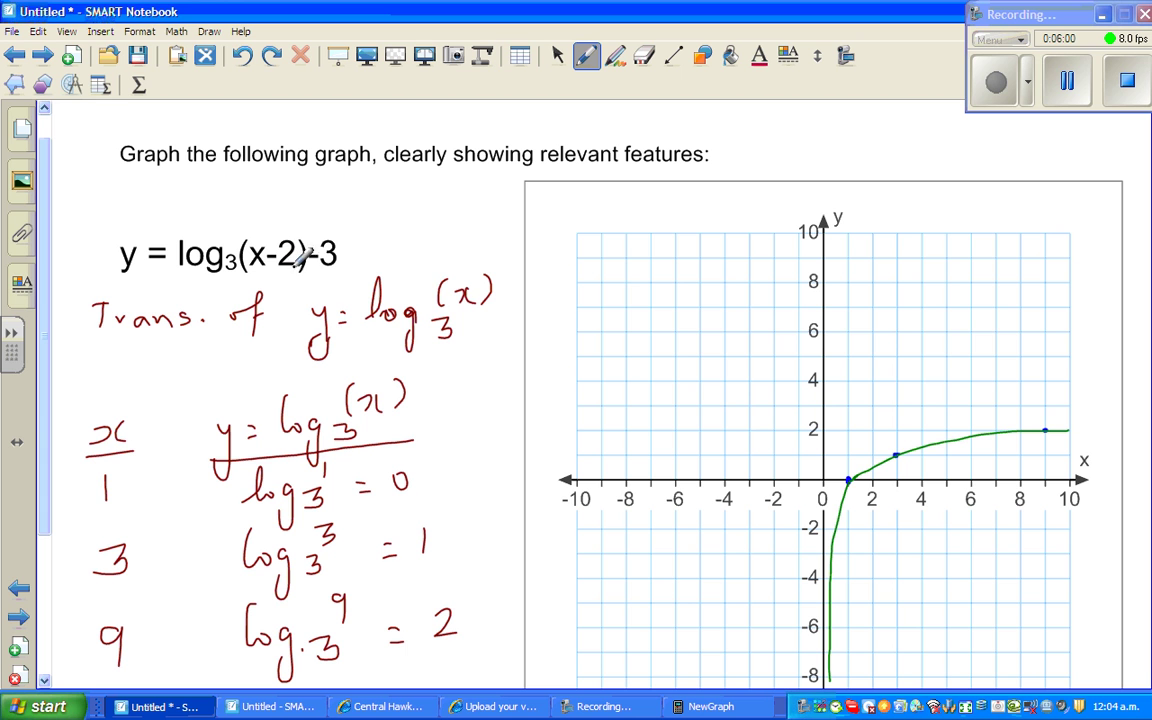
- Draw a curved arrow over log, a right arrow under (x-2), and a down arrow after -3
left_click_drag(420, 292, 400, 274)
left_click_drag(270, 280, 285, 286)
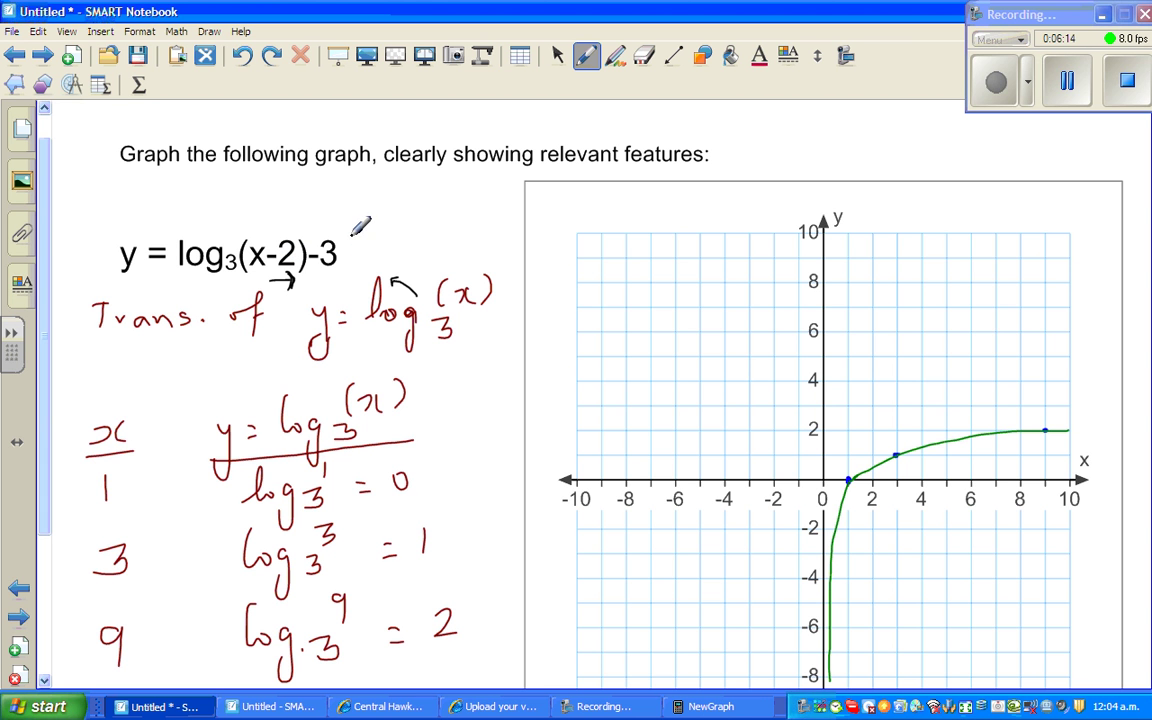
left_click_drag(354, 244, 356, 268)
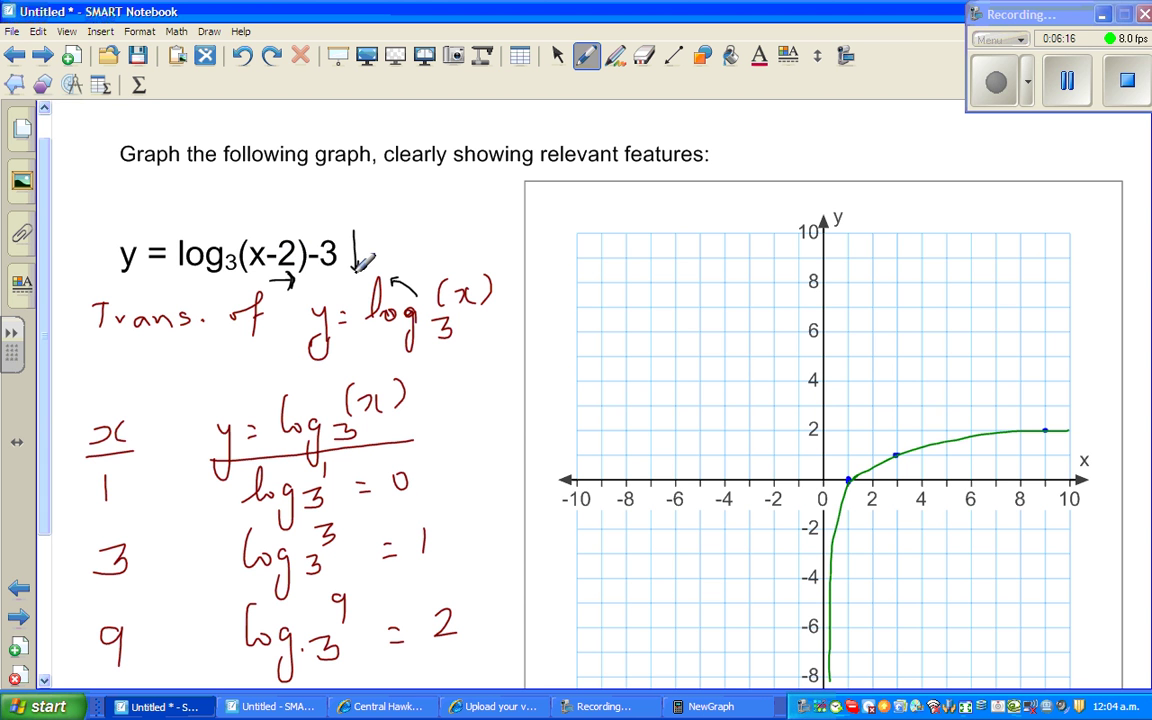